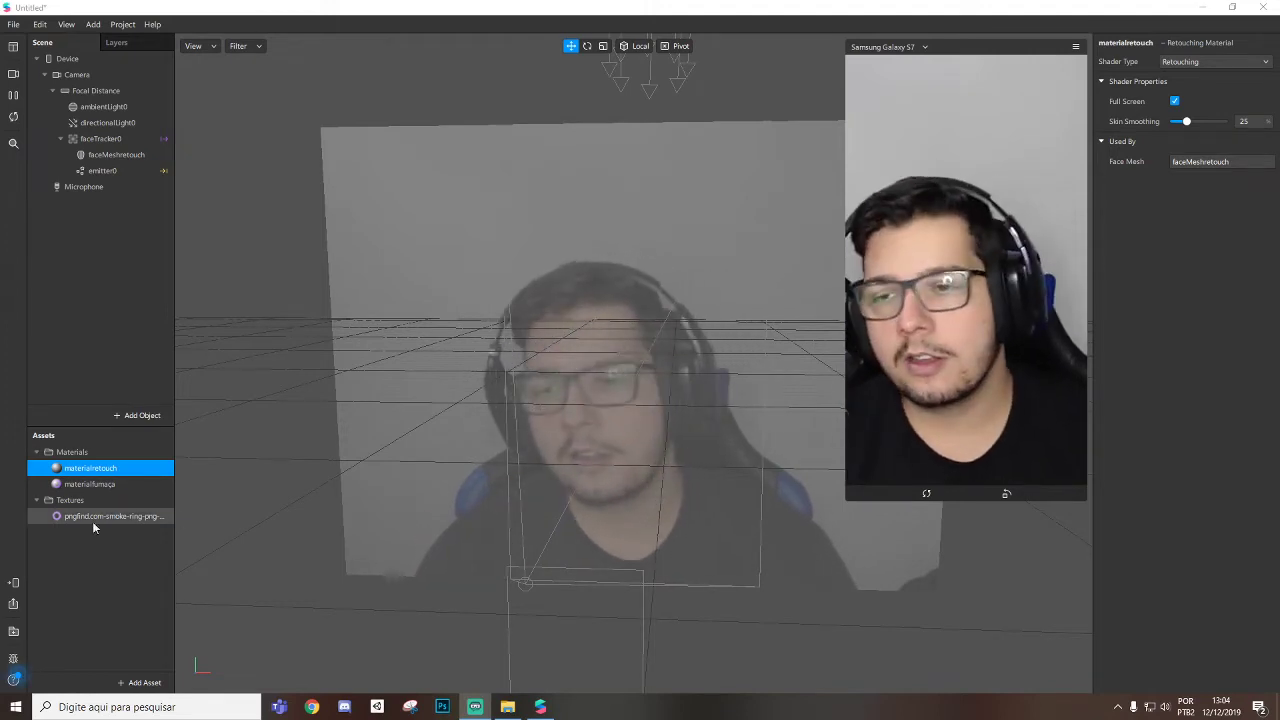
Examine the settings of the retouch material, the smoke material and the smoke-ring texture in the open project
click(110, 484)
click(110, 468)
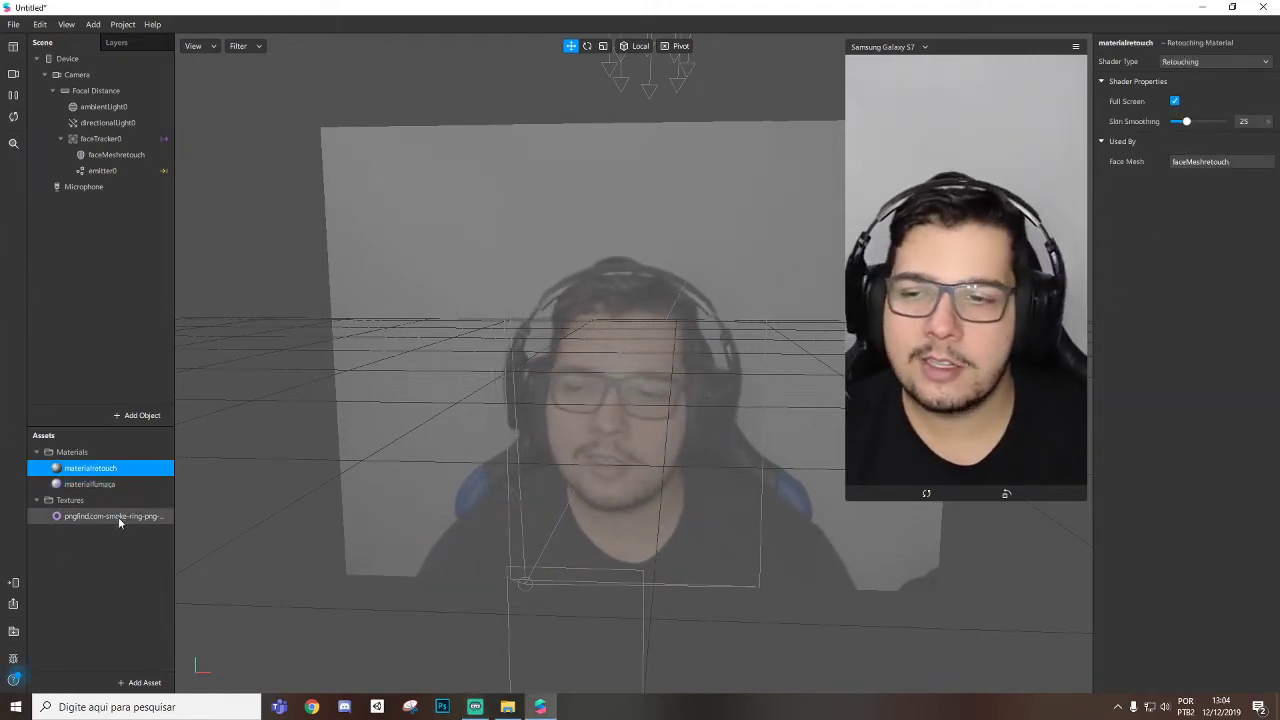
click(112, 516)
click(112, 468)
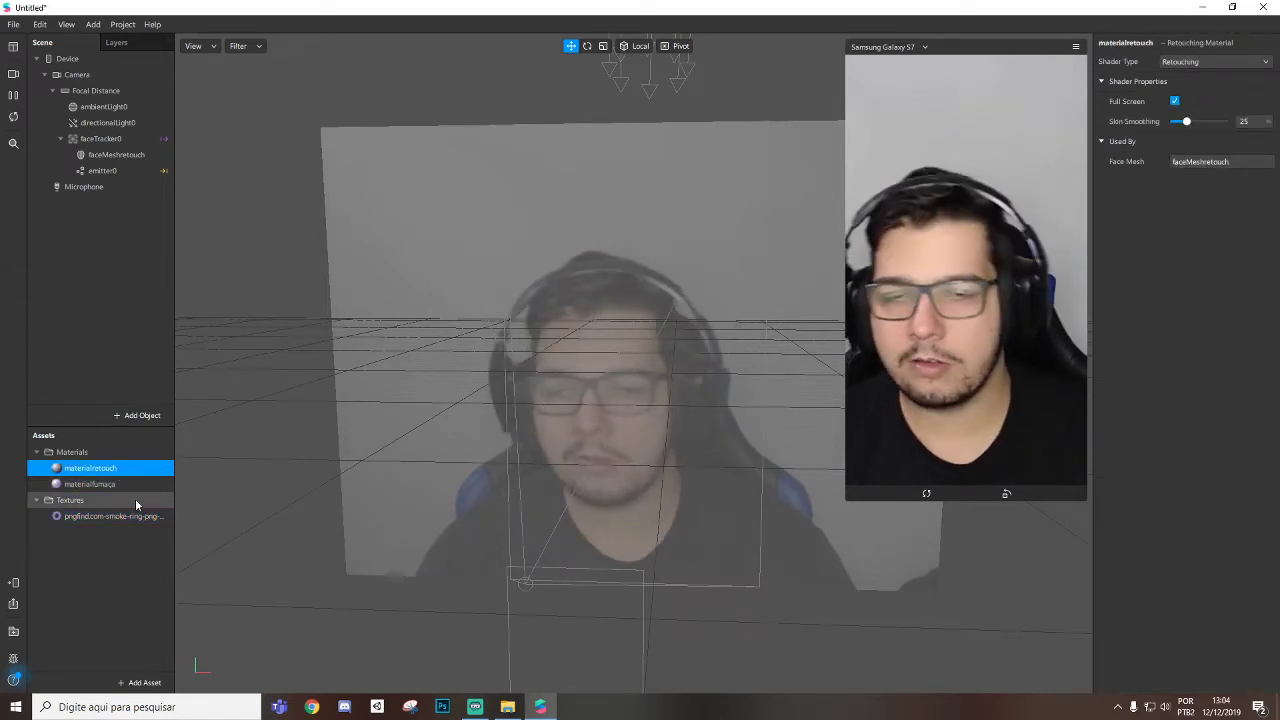
click(105, 518)
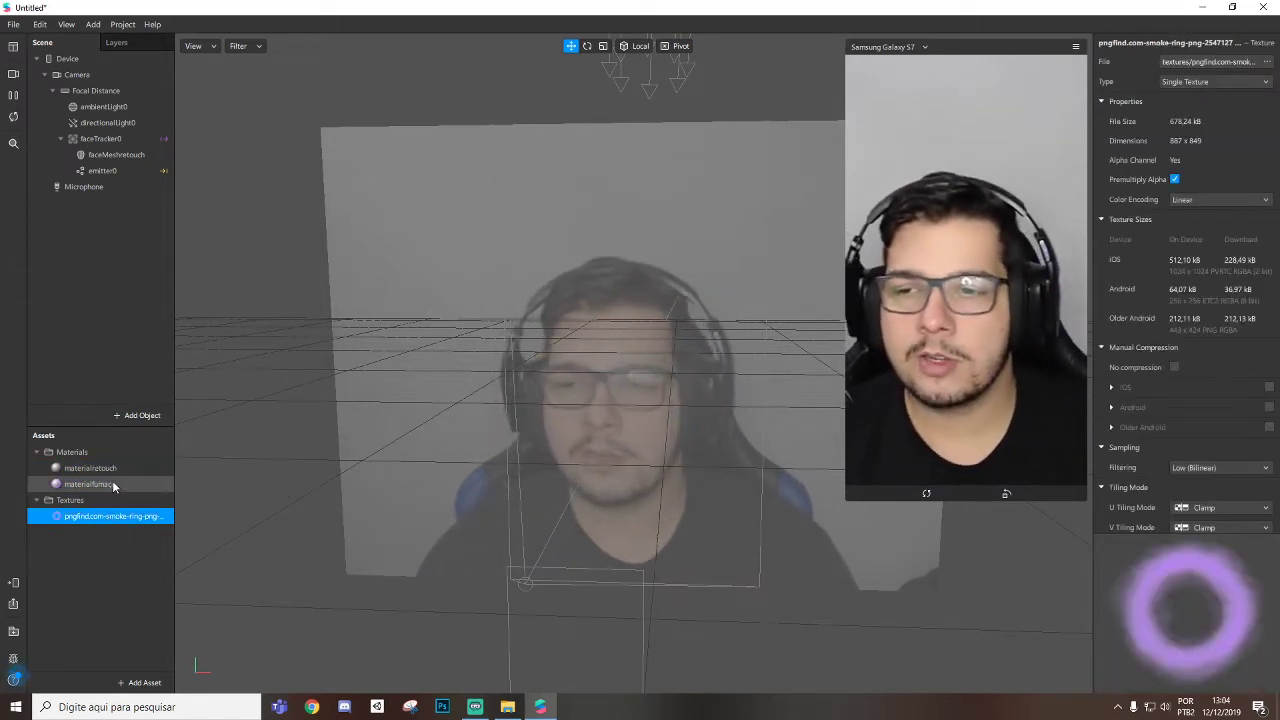
click(115, 469)
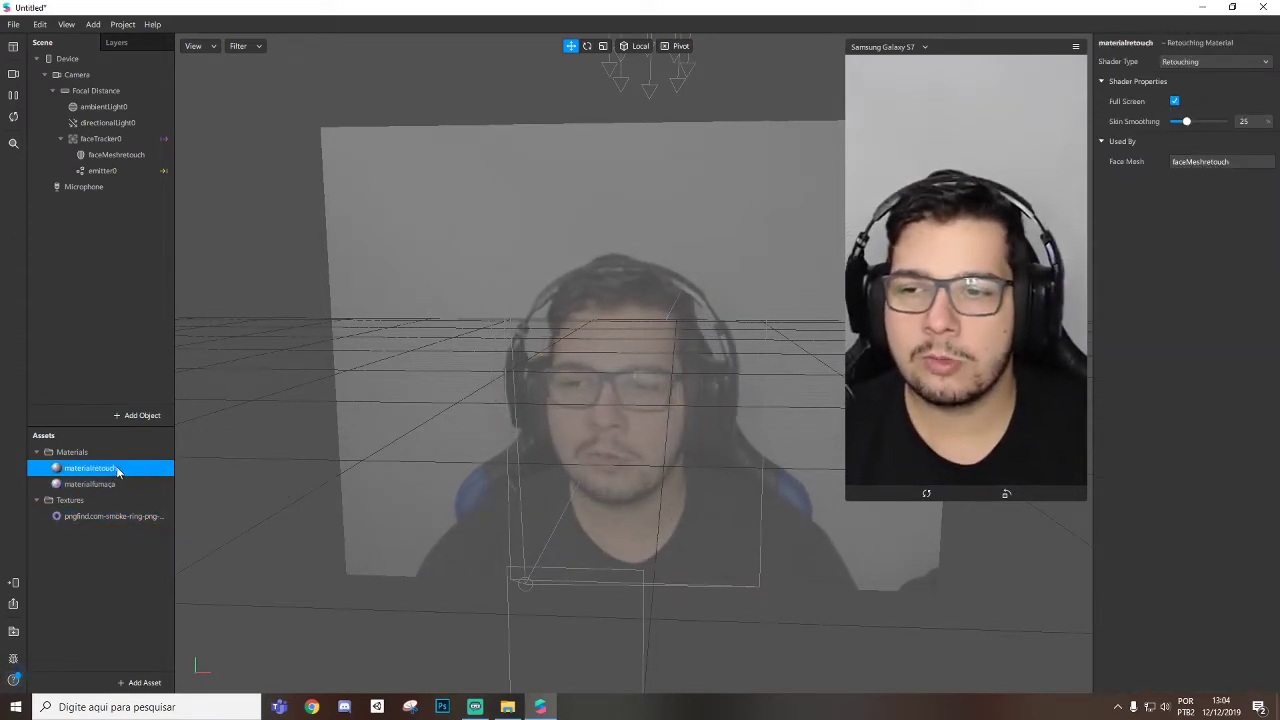
Close the open project and create a new blank project
click(1262, 7)
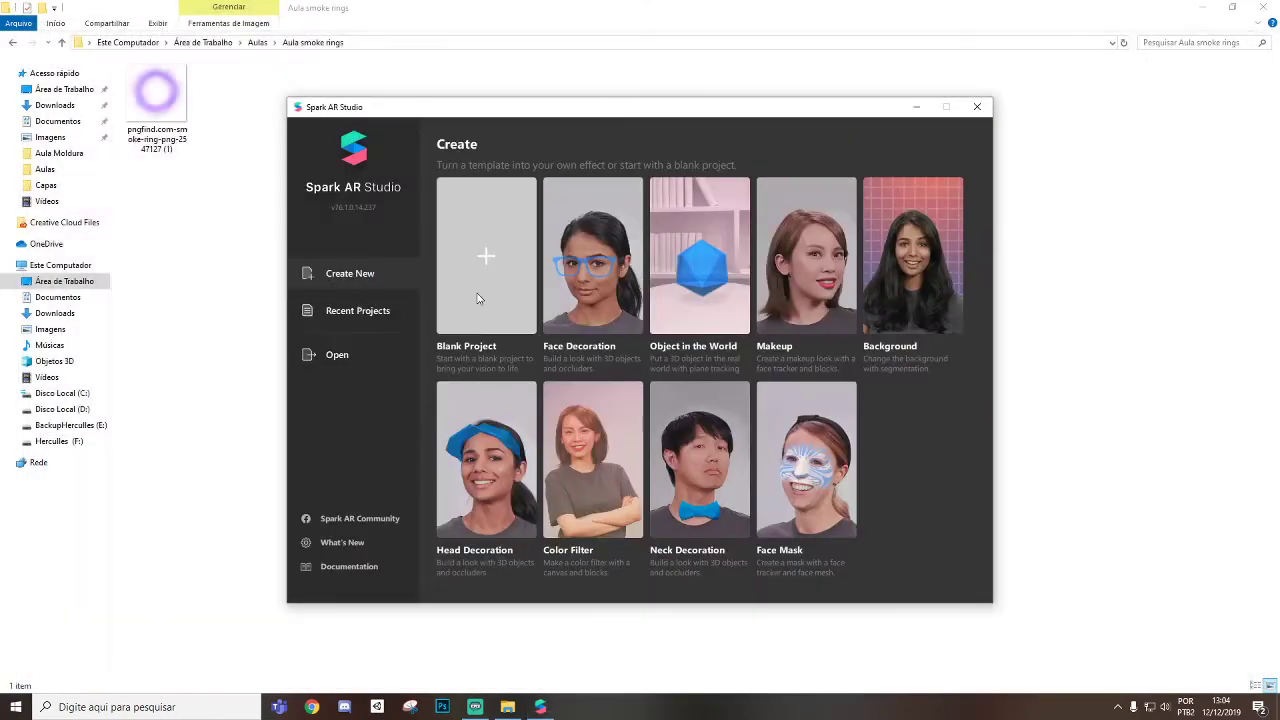
click(486, 252)
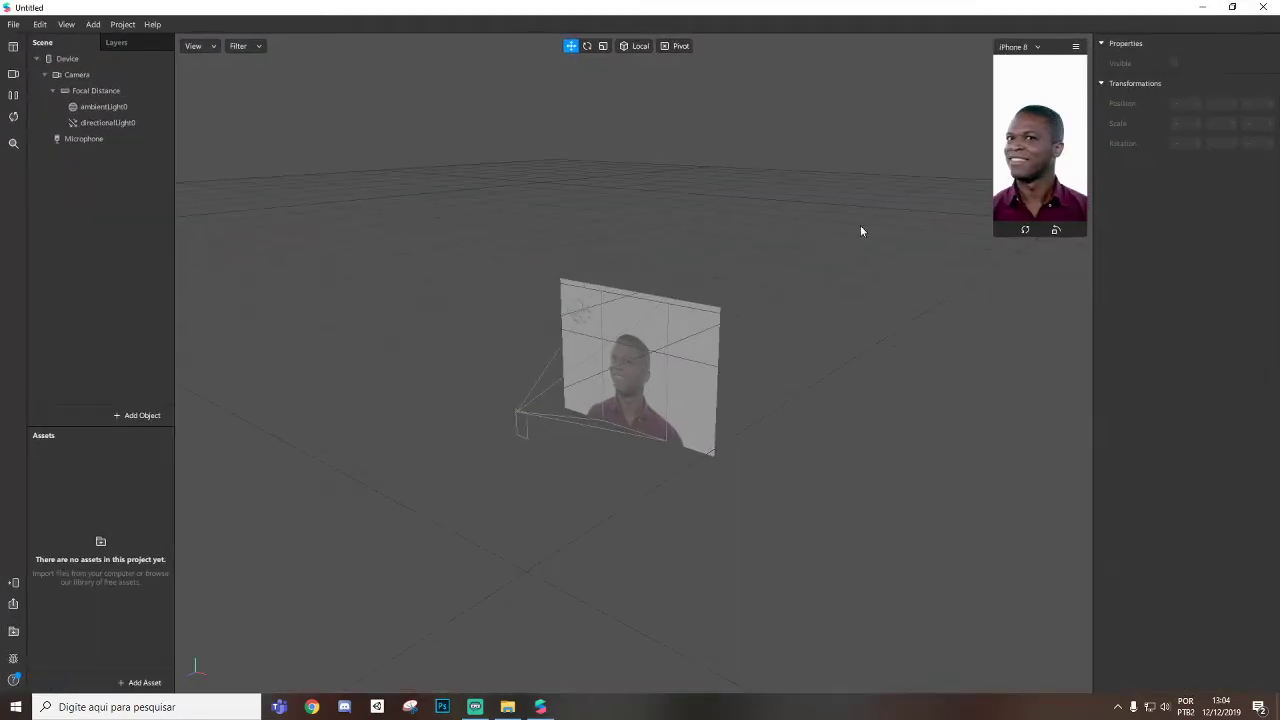
Enlarge the device preview and switch its video source to the c922 Pro Stream Webcam
drag(996, 233, 878, 442)
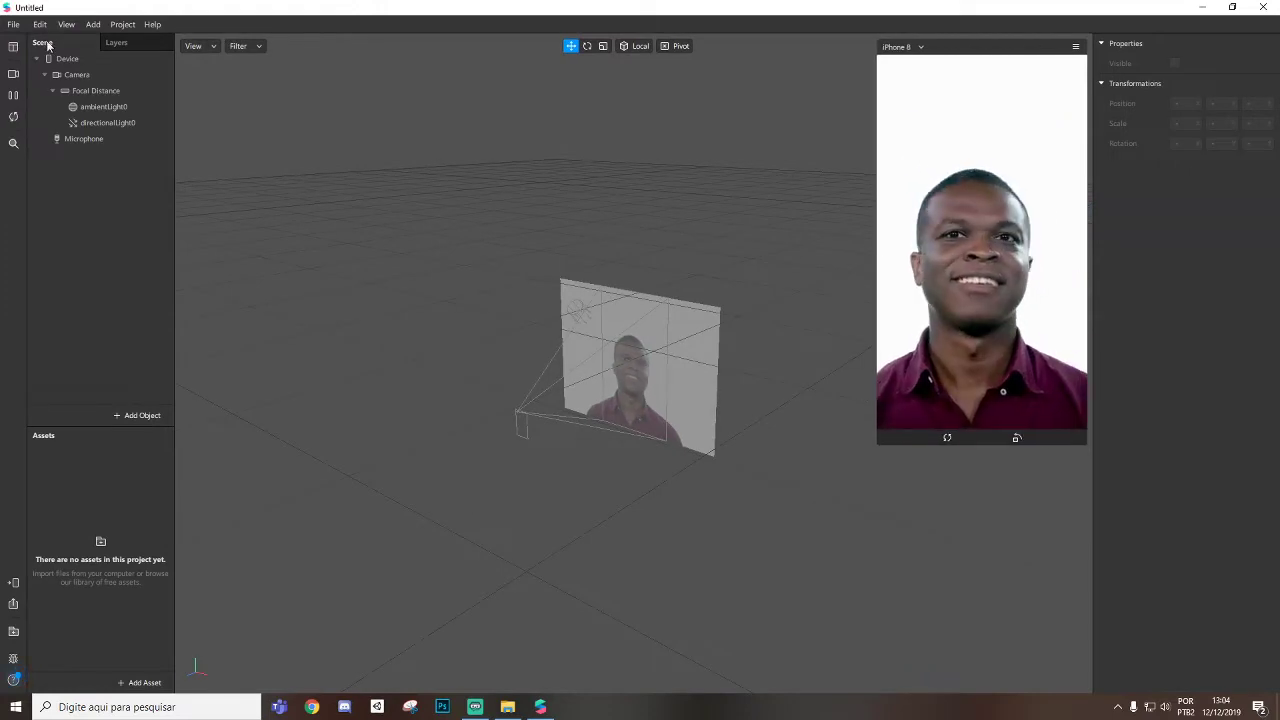
click(13, 73)
click(72, 97)
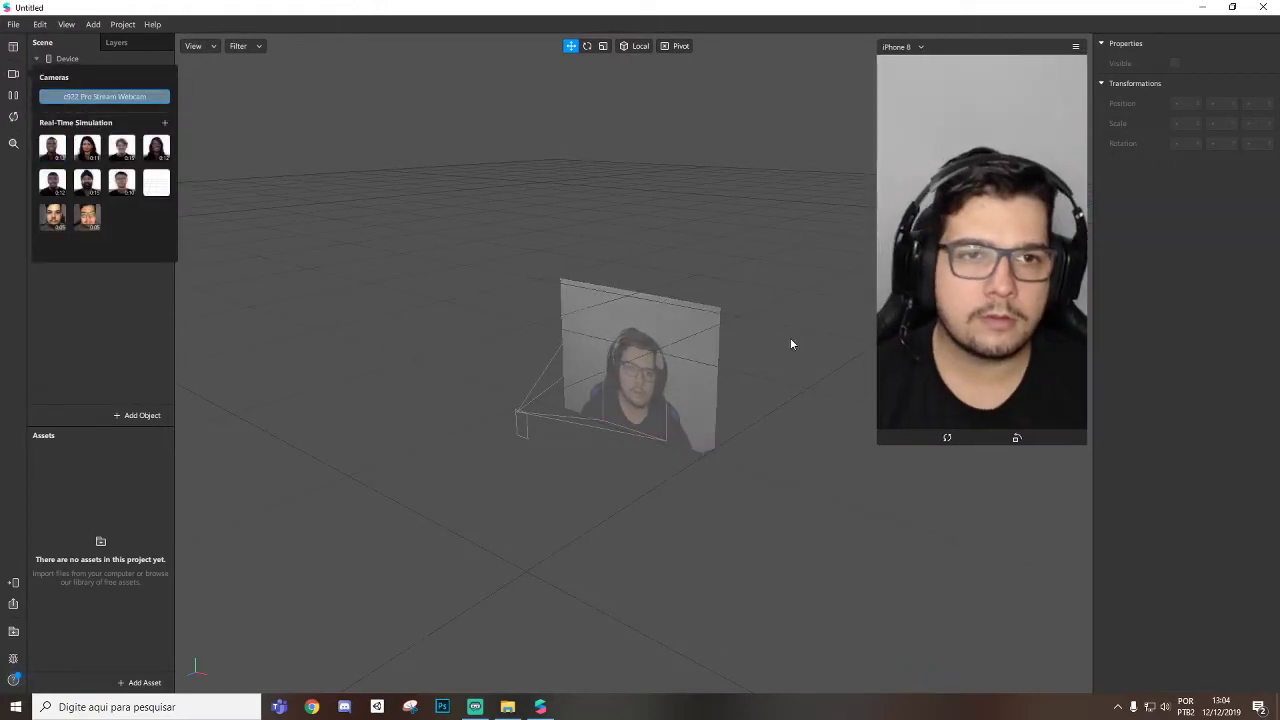
Add a face mesh to the scene and create a new material for it
right_click(89, 189)
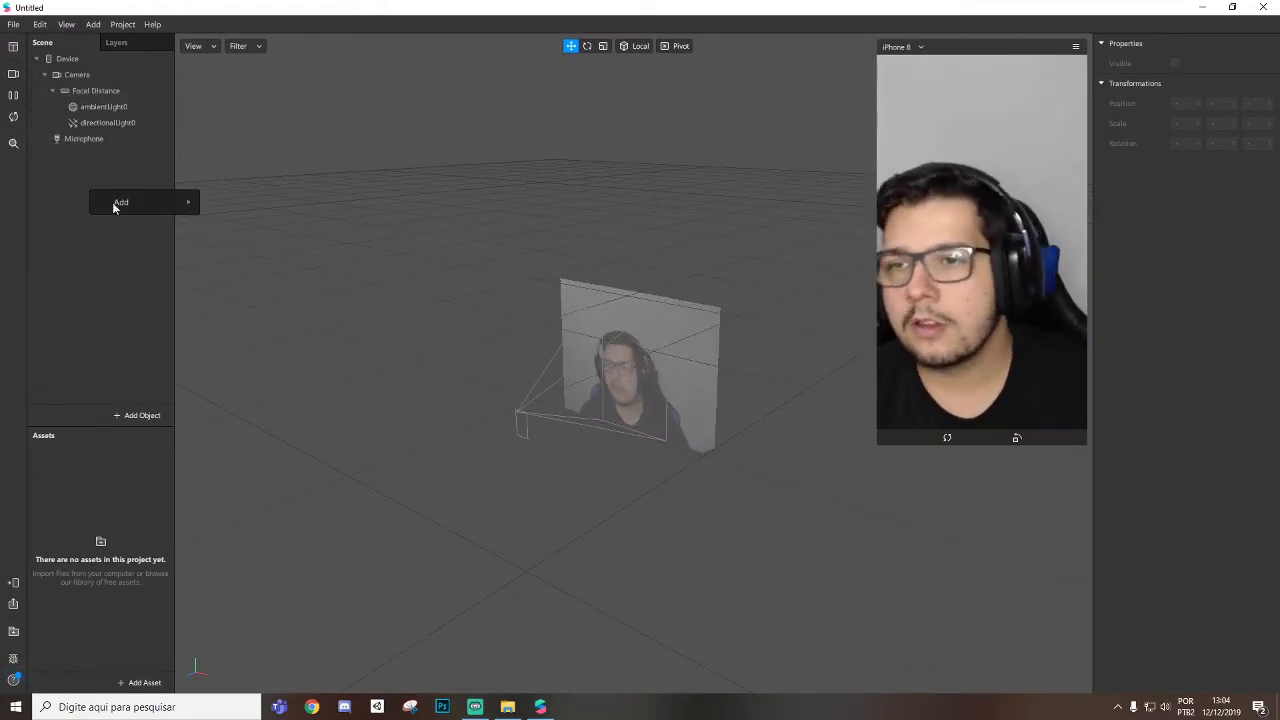
mouse_move(112, 202)
click(269, 339)
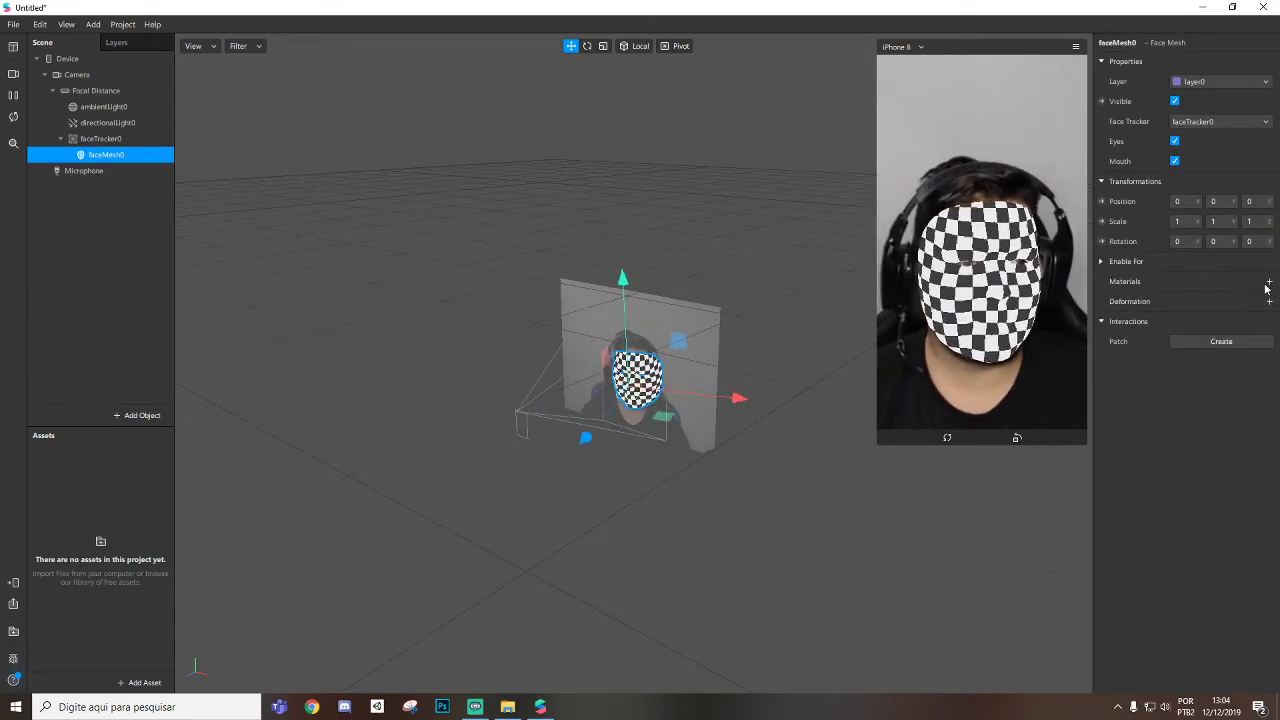
click(125, 469)
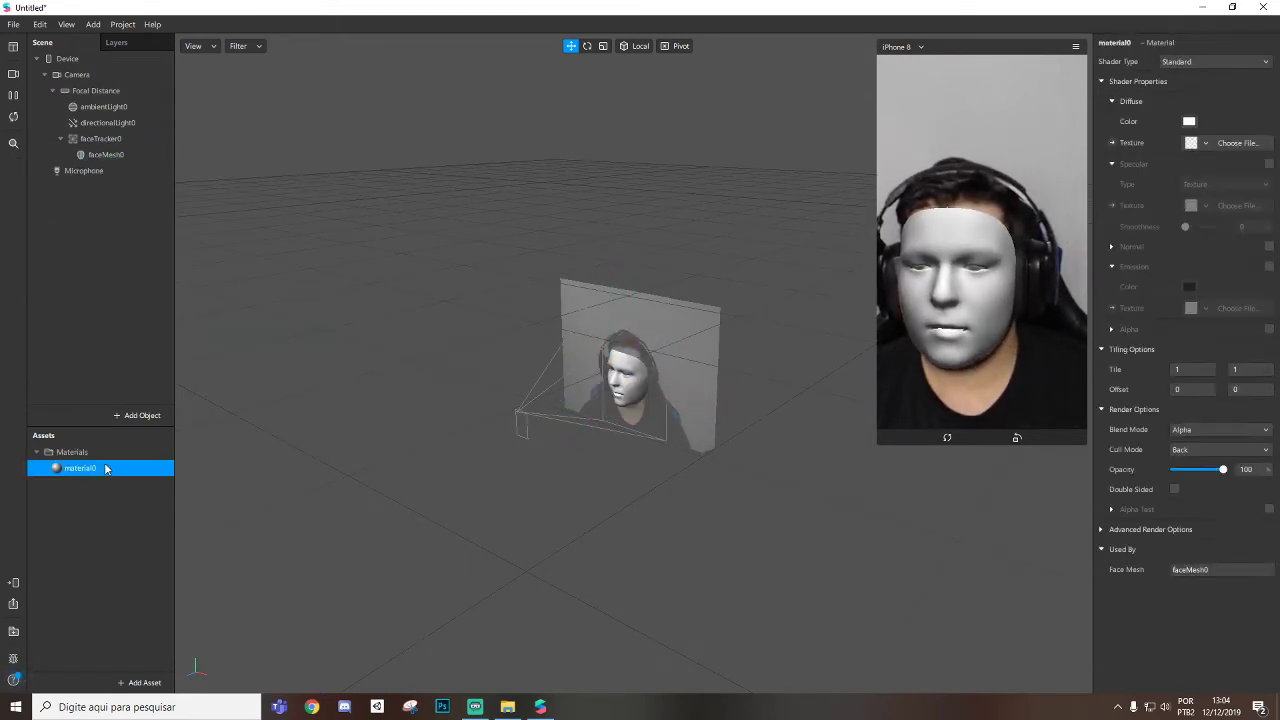
Rename the face mesh's material as materialretouch
double_click(121, 467)
text(materialretou)
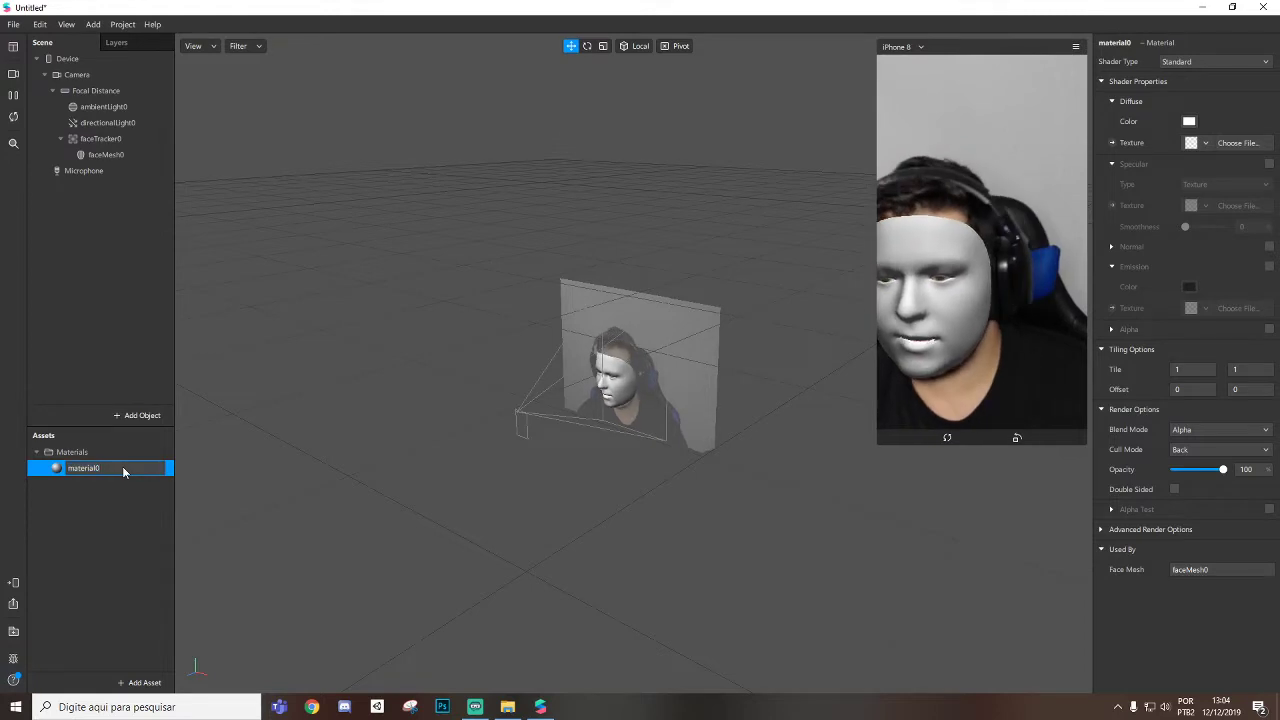
text(ch)
key(Return)
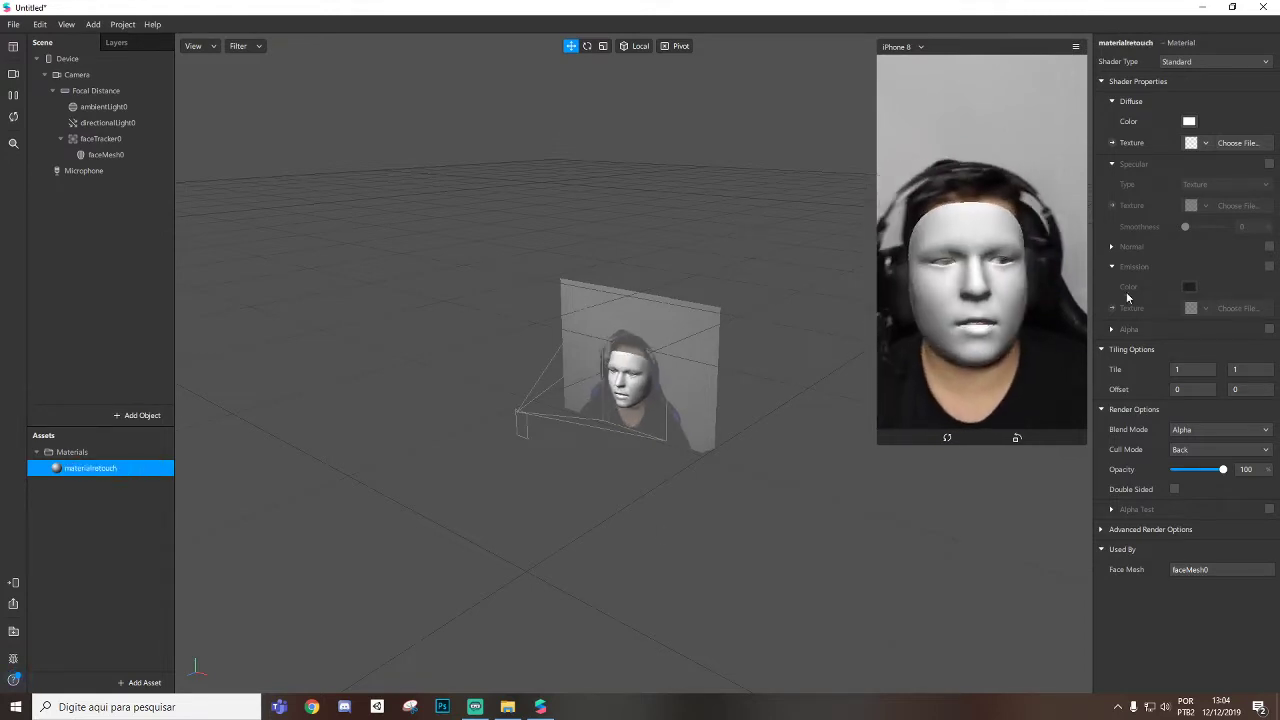
Change the materialretouch shader type to Retouching and set its skin smoothing to 20
click(1200, 62)
click(1201, 146)
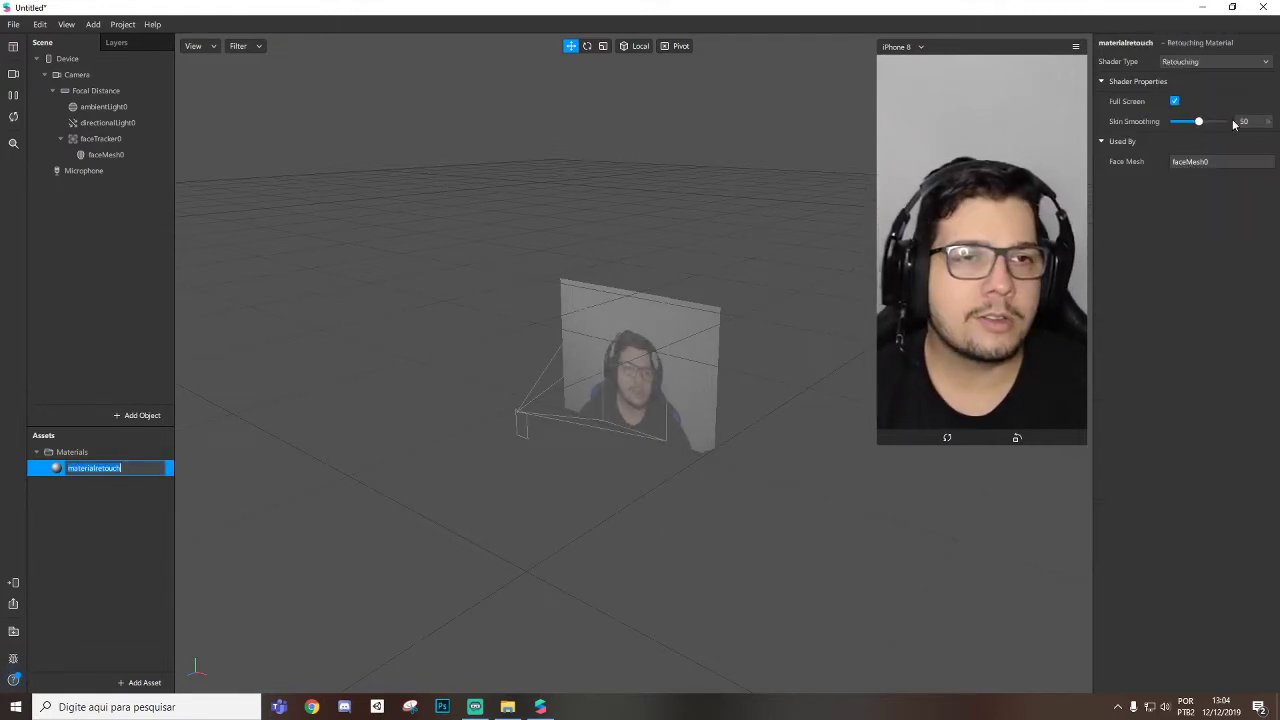
click(1250, 121)
text(20)
key(Return)
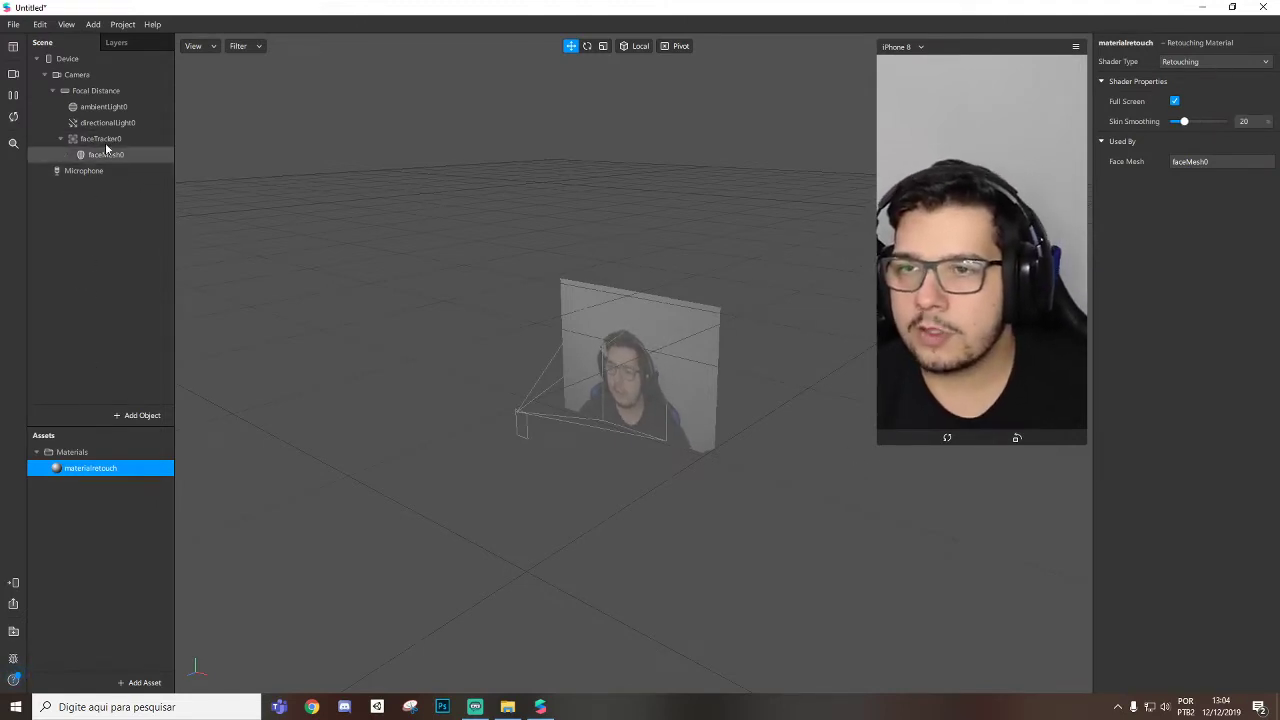
Rename the face mesh as faceMeshretouch
double_click(130, 154)
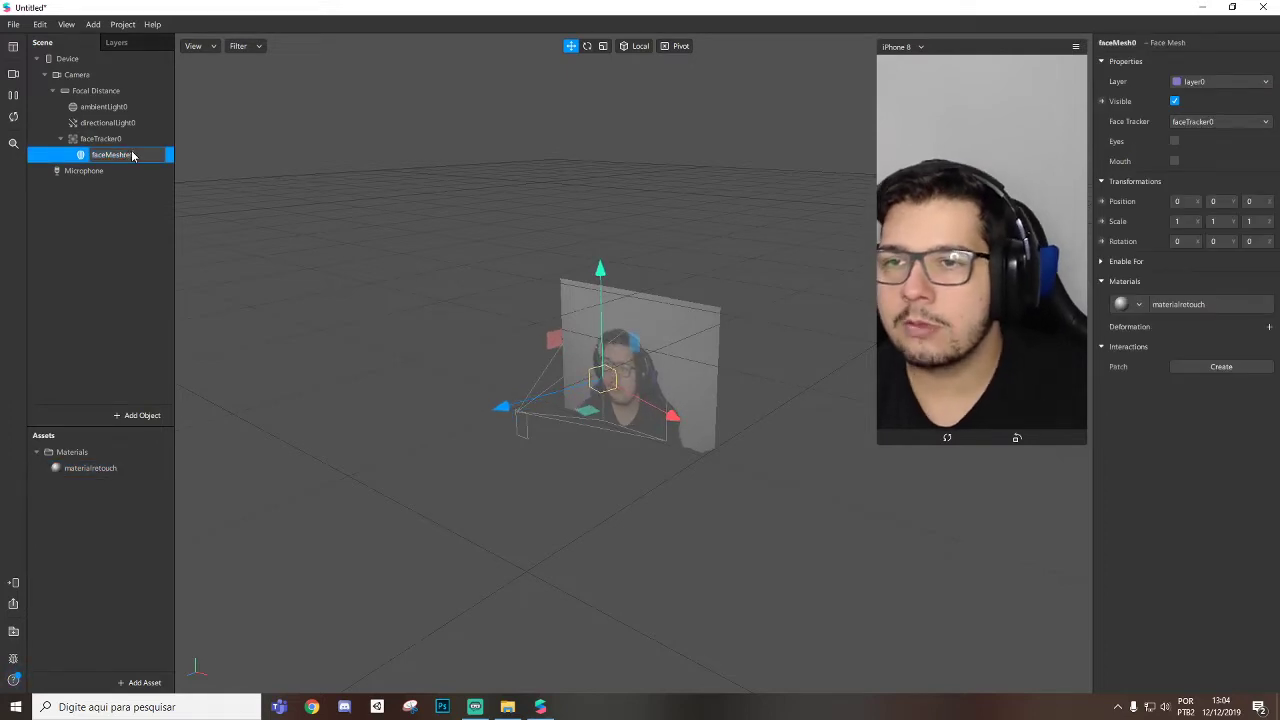
click(87, 138)
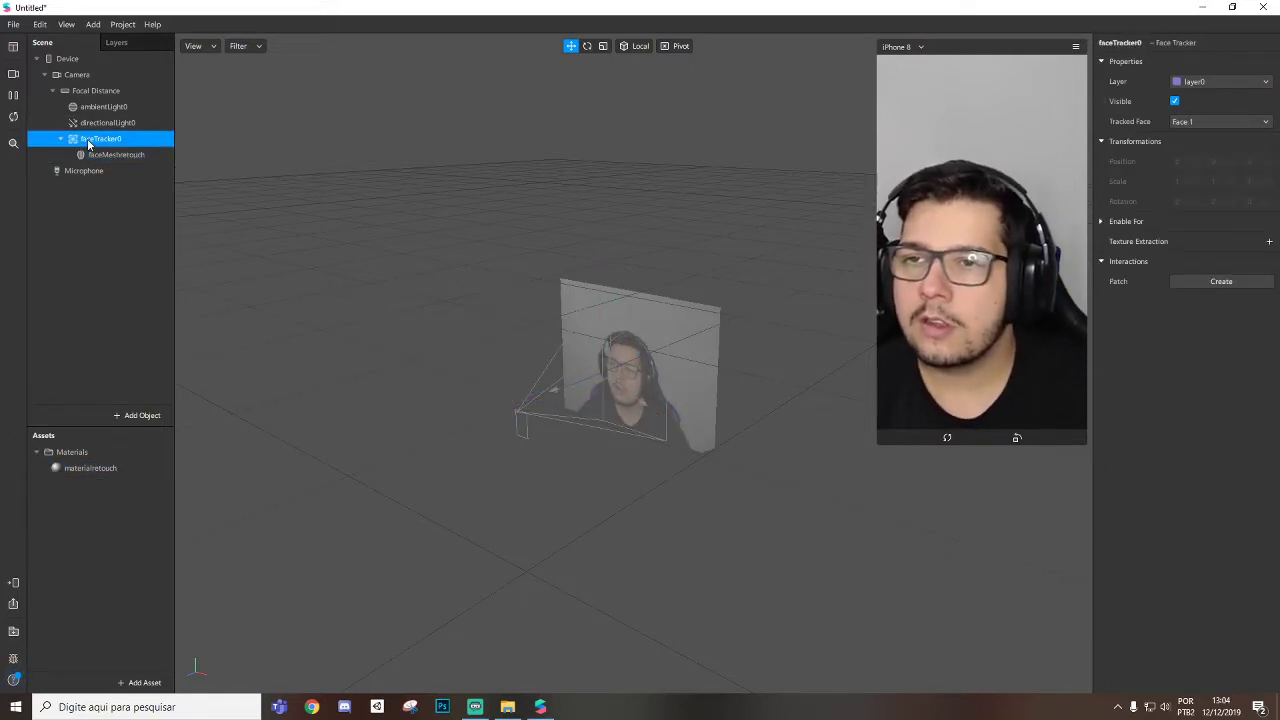
right_click(87, 138)
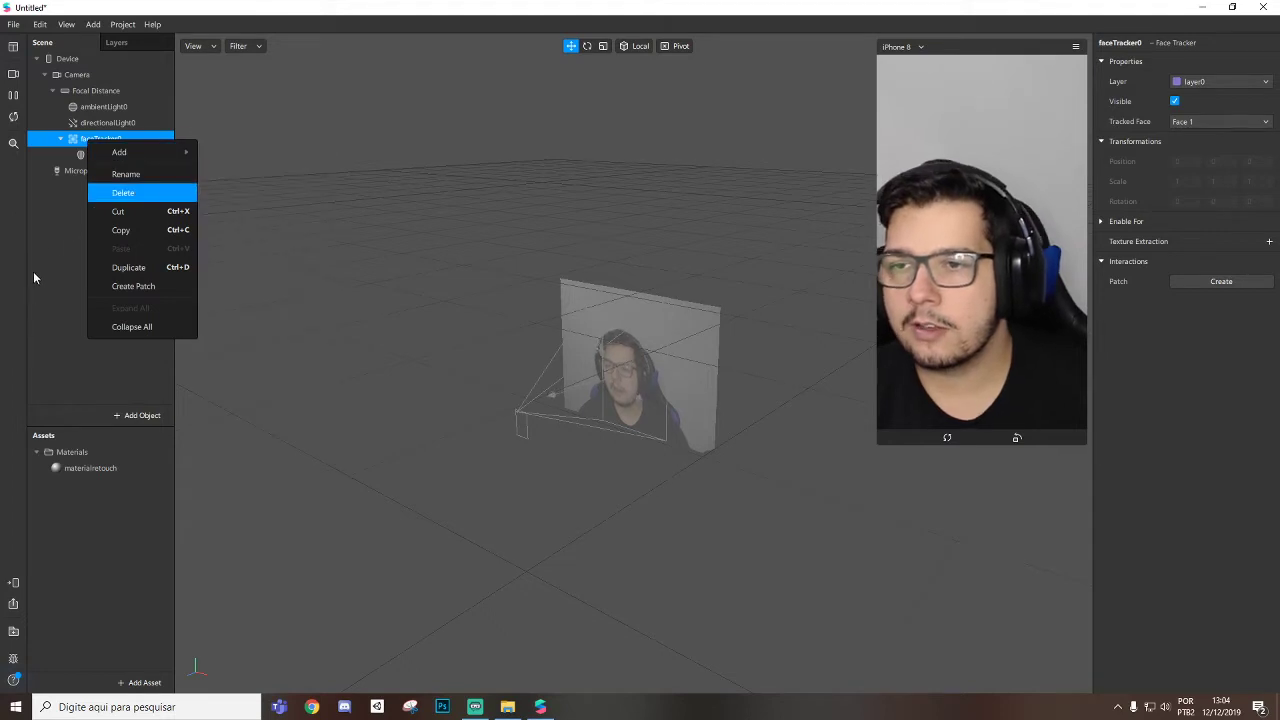
Add a particle system to the scene
click(95, 234)
mouse_move(143, 251)
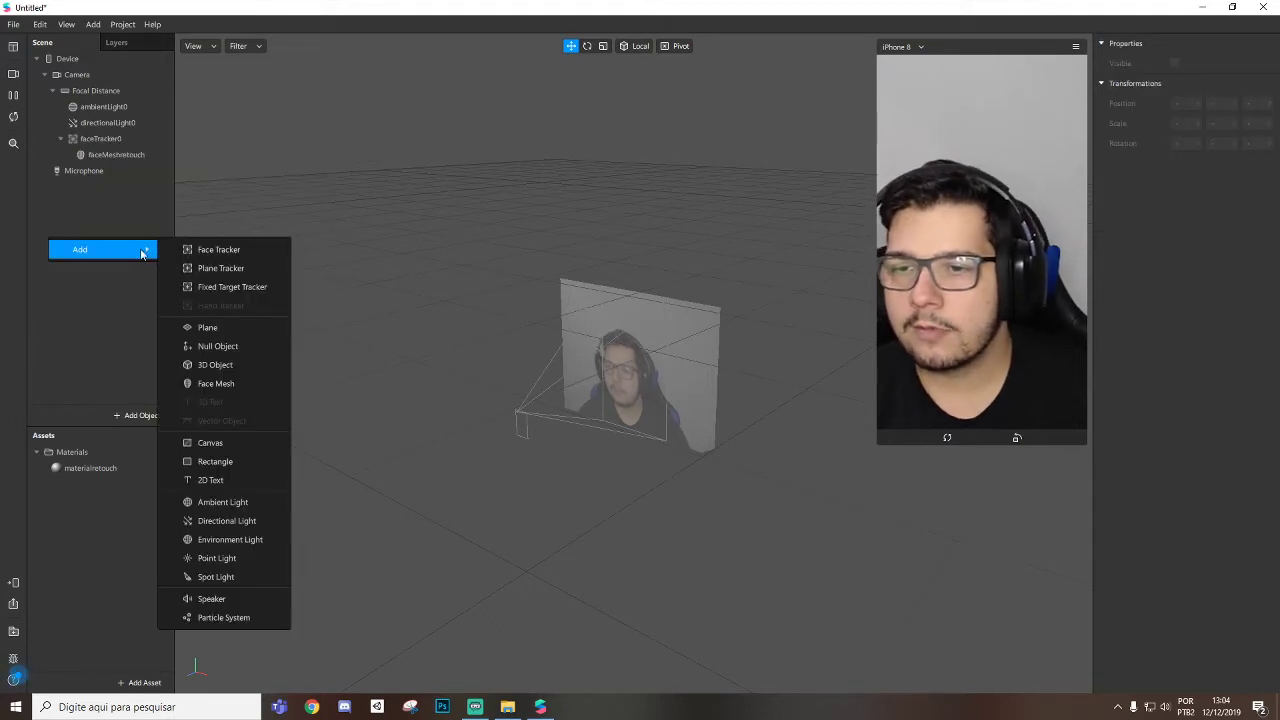
click(241, 618)
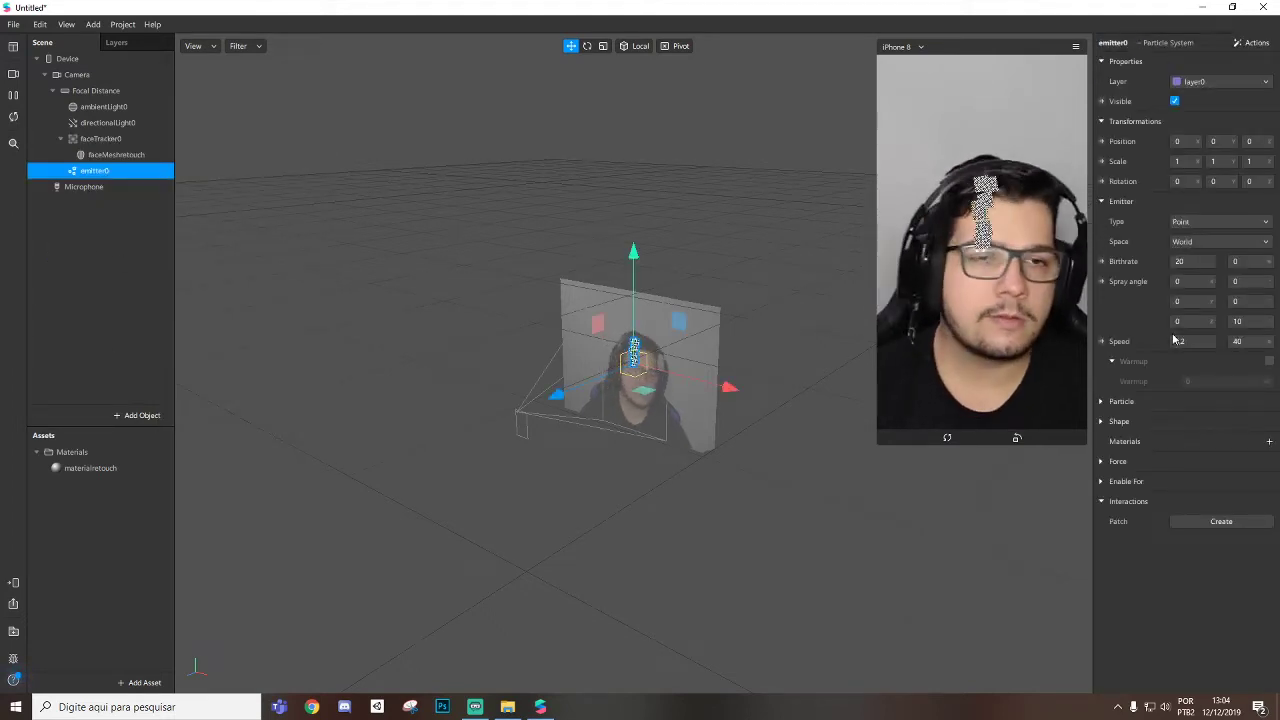
Rotate the particle emitter 90 degrees about the X axis so it emits toward the camera
scroll(754, 249, up, 5)
right_drag(649, 424, 780, 320)
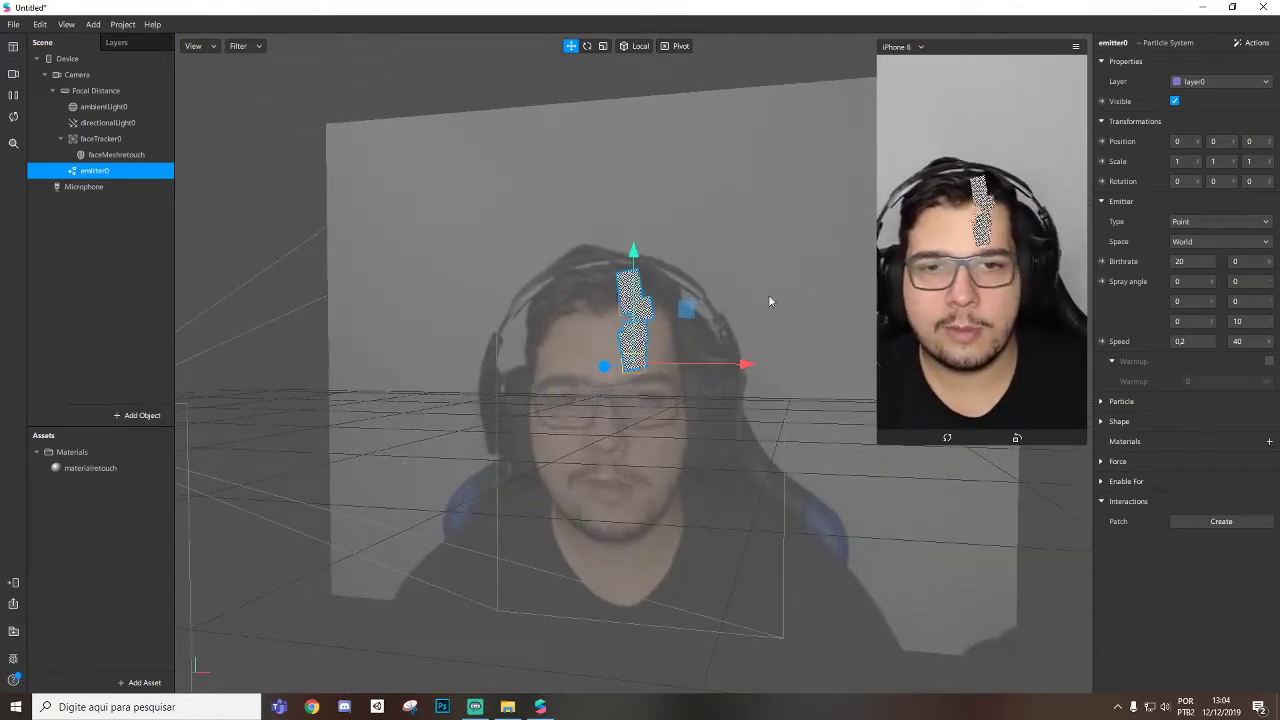
key(e)
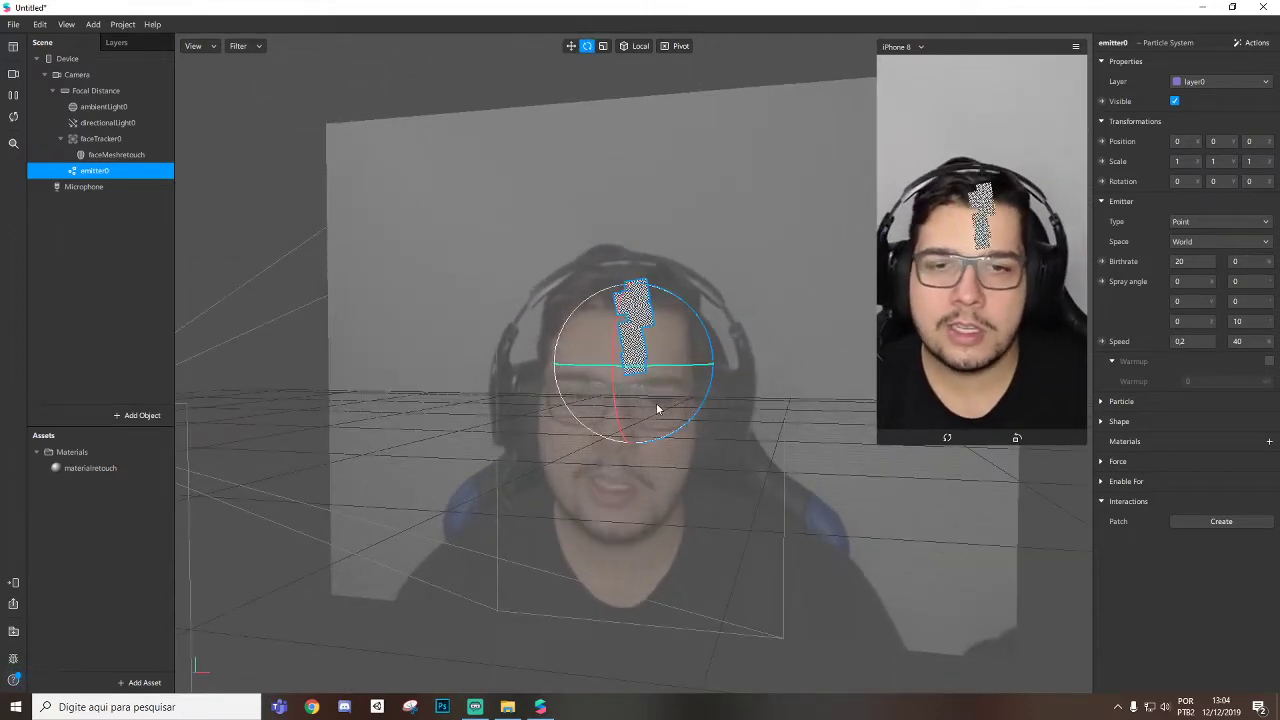
click(1177, 181)
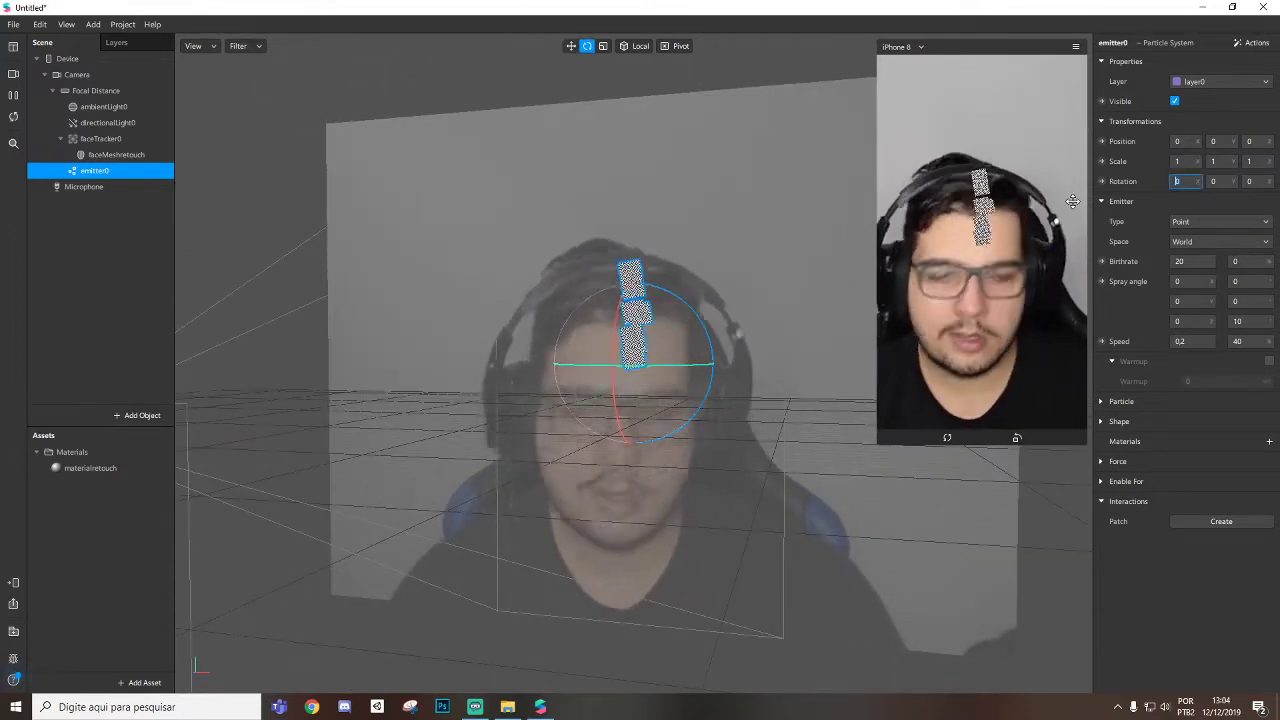
text(90)
key(Return)
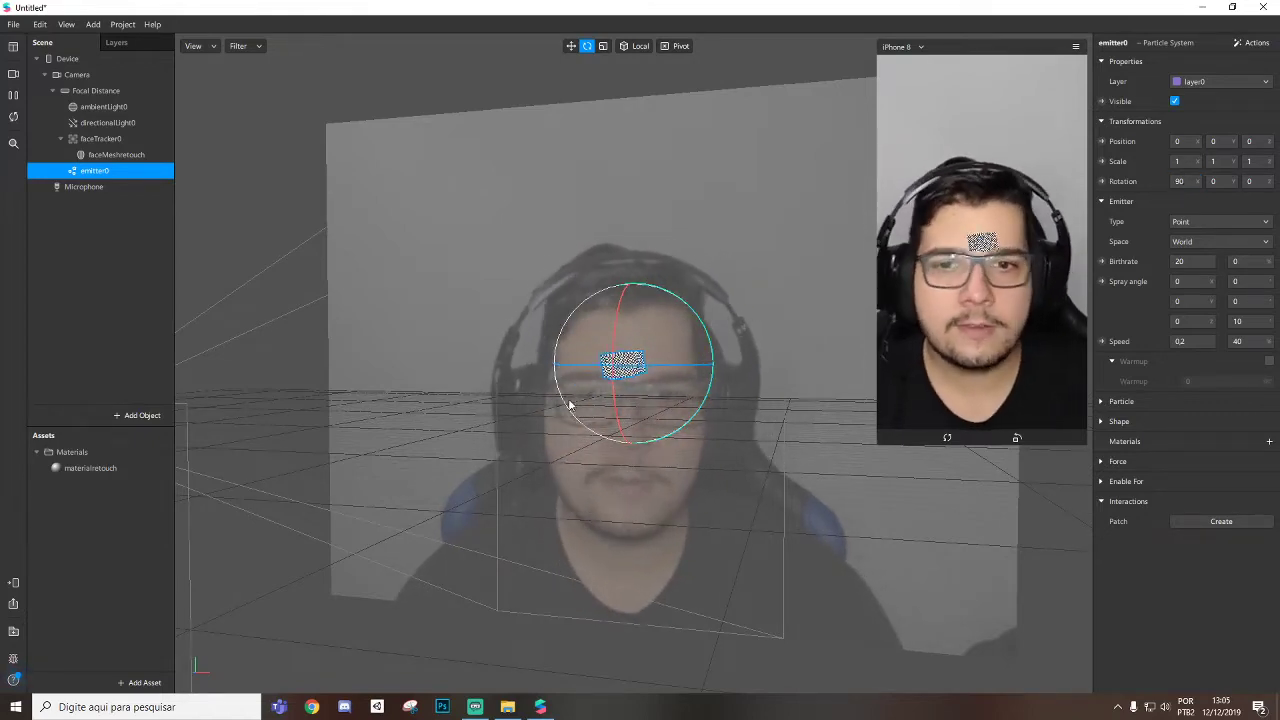
Nest the particle emitter under faceTracker0 so it follows the face
scroll(644, 388, up, 2)
drag(644, 388, 786, 432)
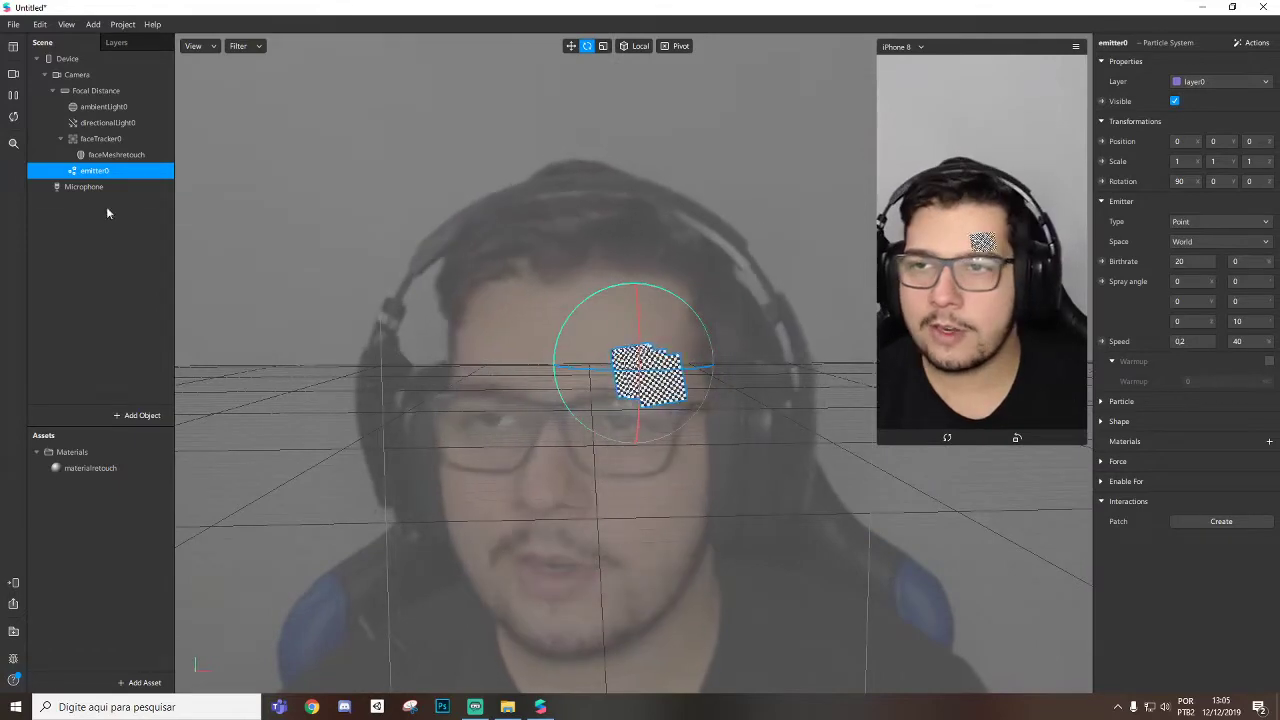
mouse_move(94, 175)
mouse_down()
mouse_move(100, 140)
mouse_move(103, 158)
mouse_up()
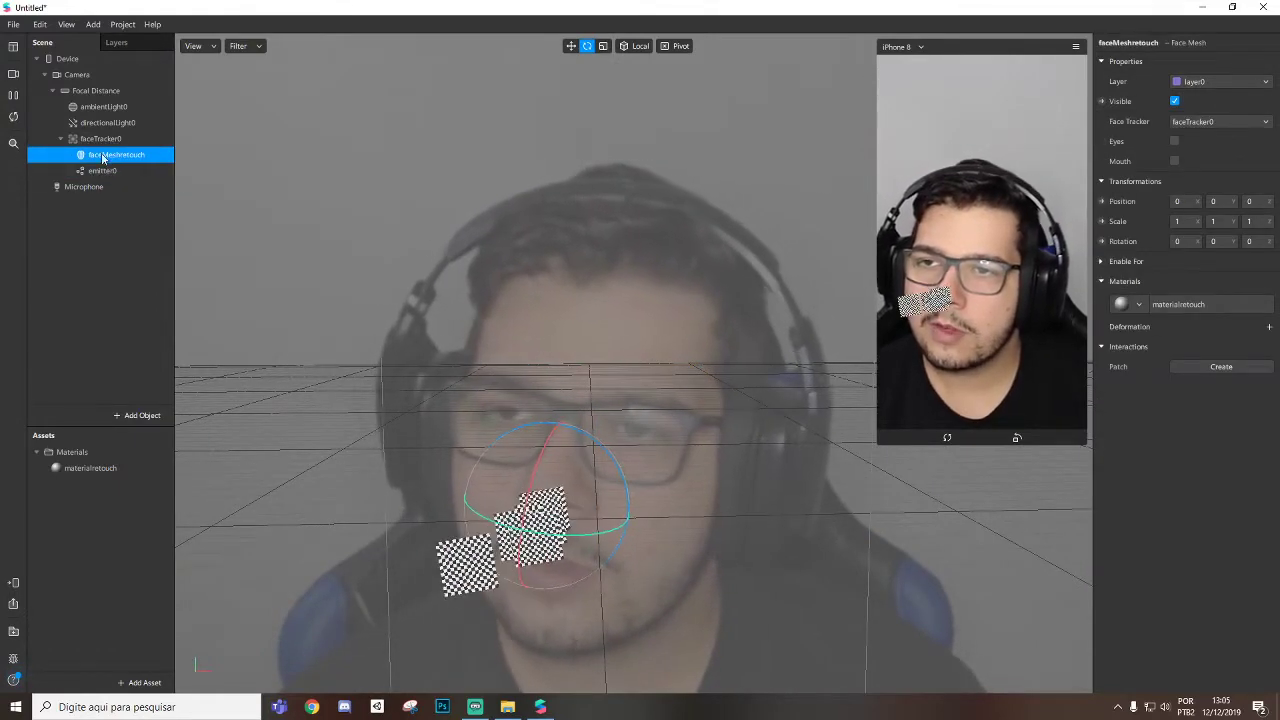
Set the emitter's Y position to -0,04 to lower it to the mouth
click(104, 171)
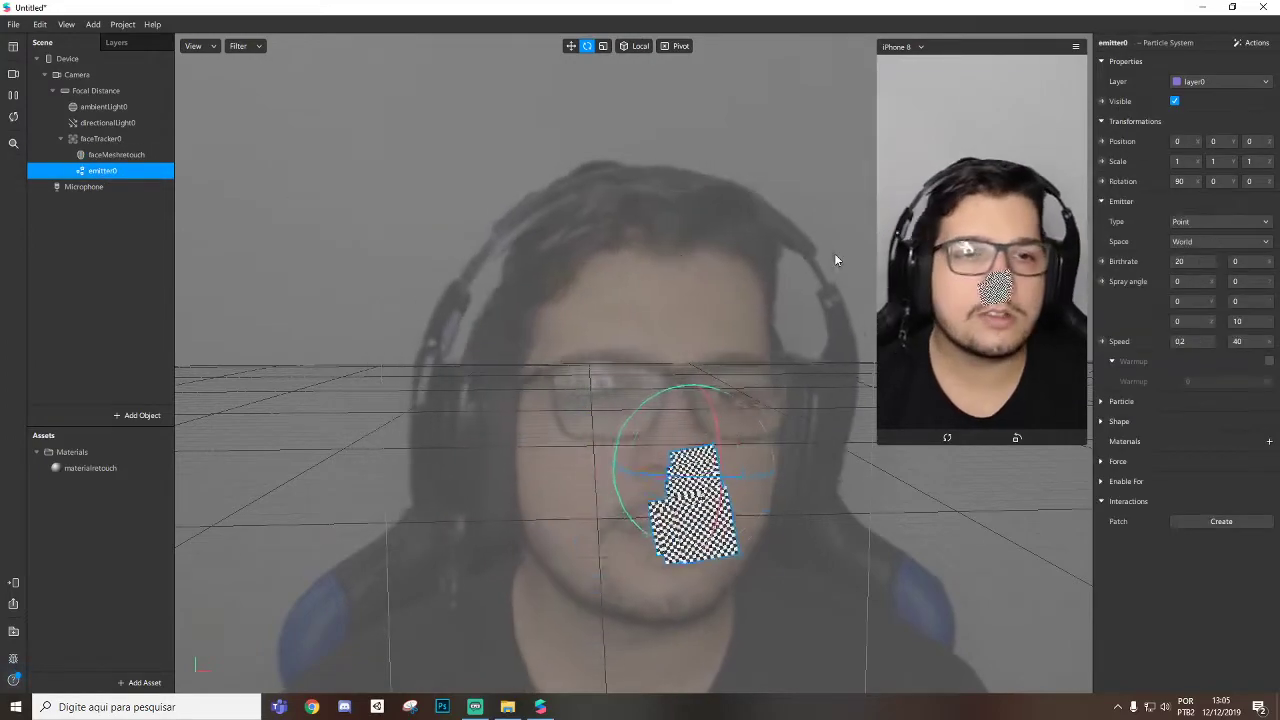
click(1213, 141)
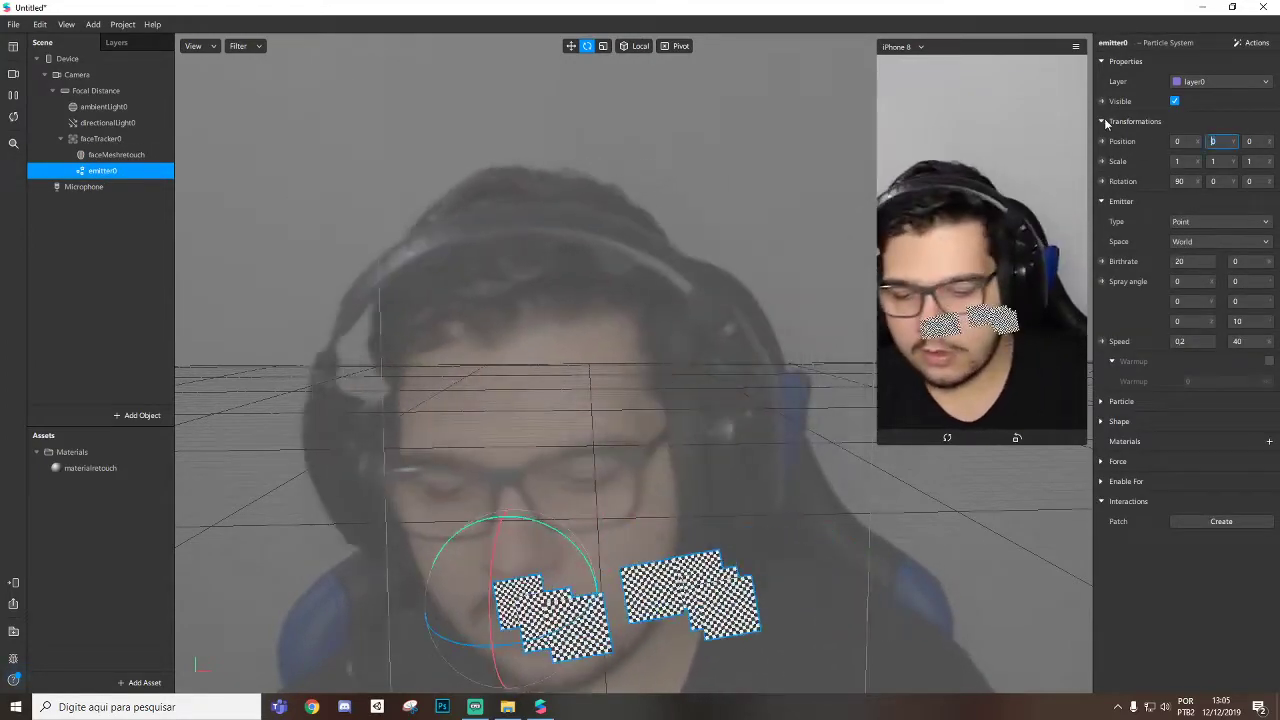
text(-0,0)
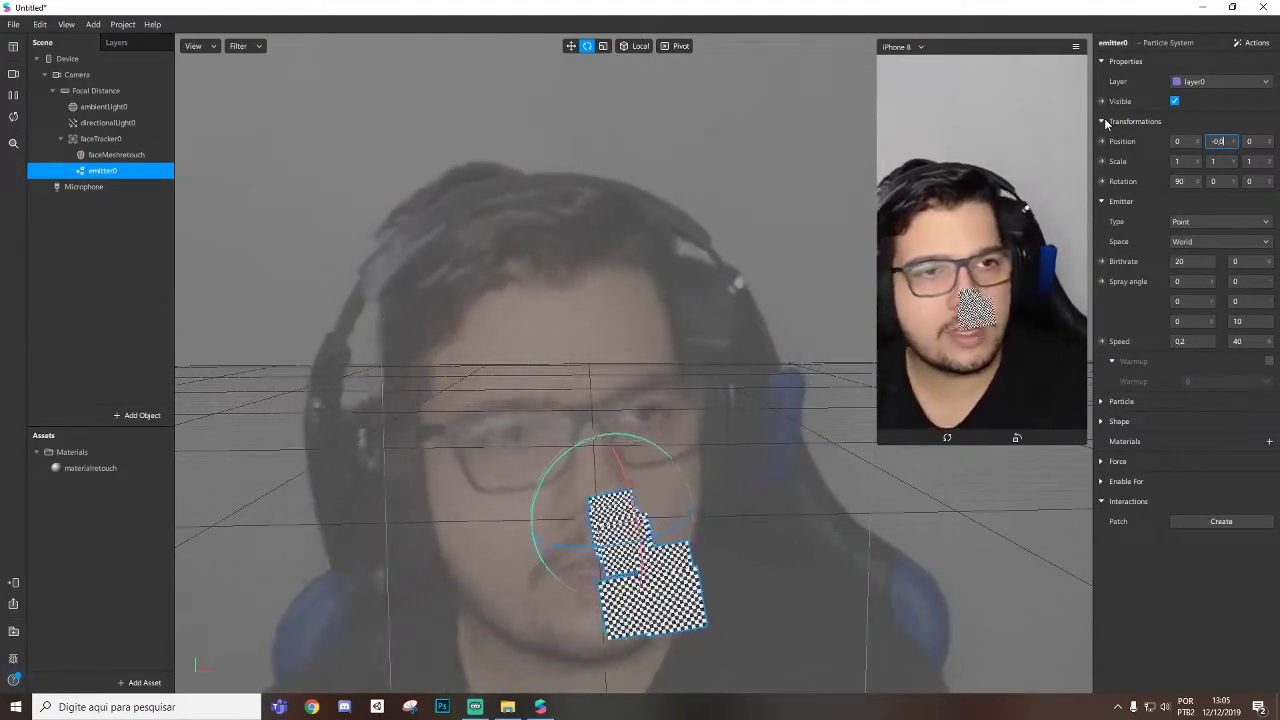
text(4)
key(Return)
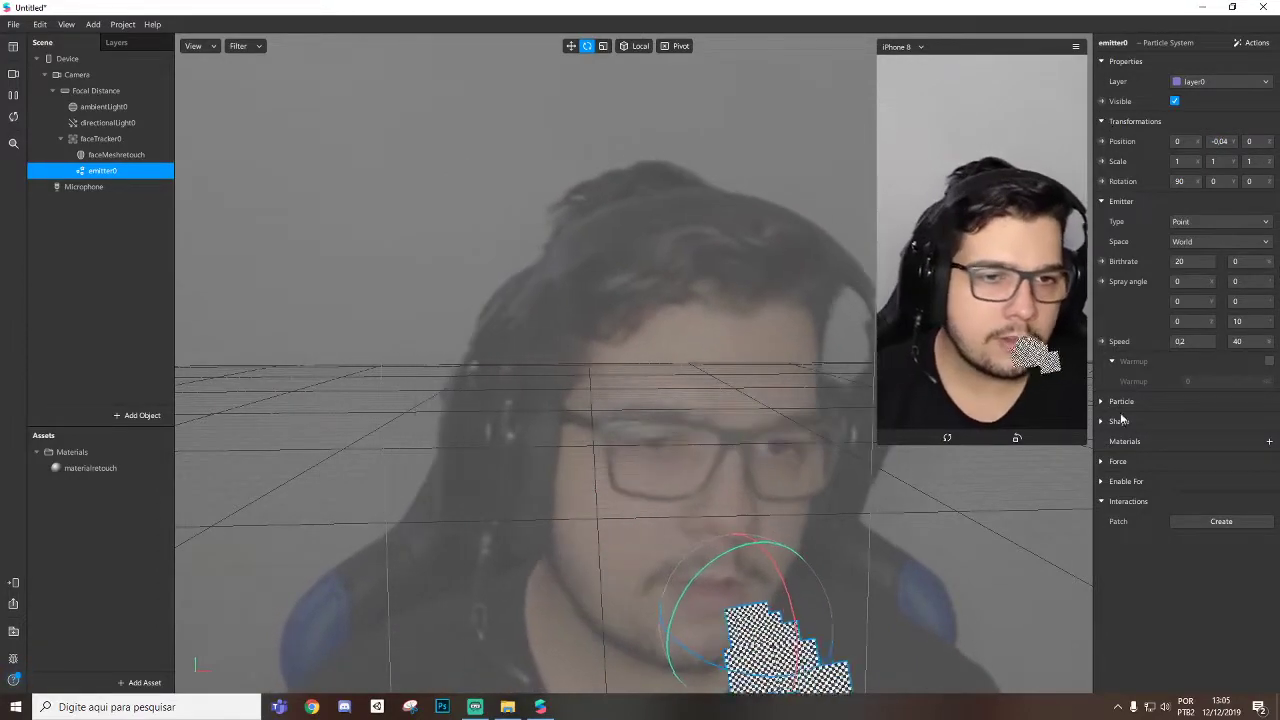
Create a new material for the particle emitter and rename it materialparticulas
click(1268, 441)
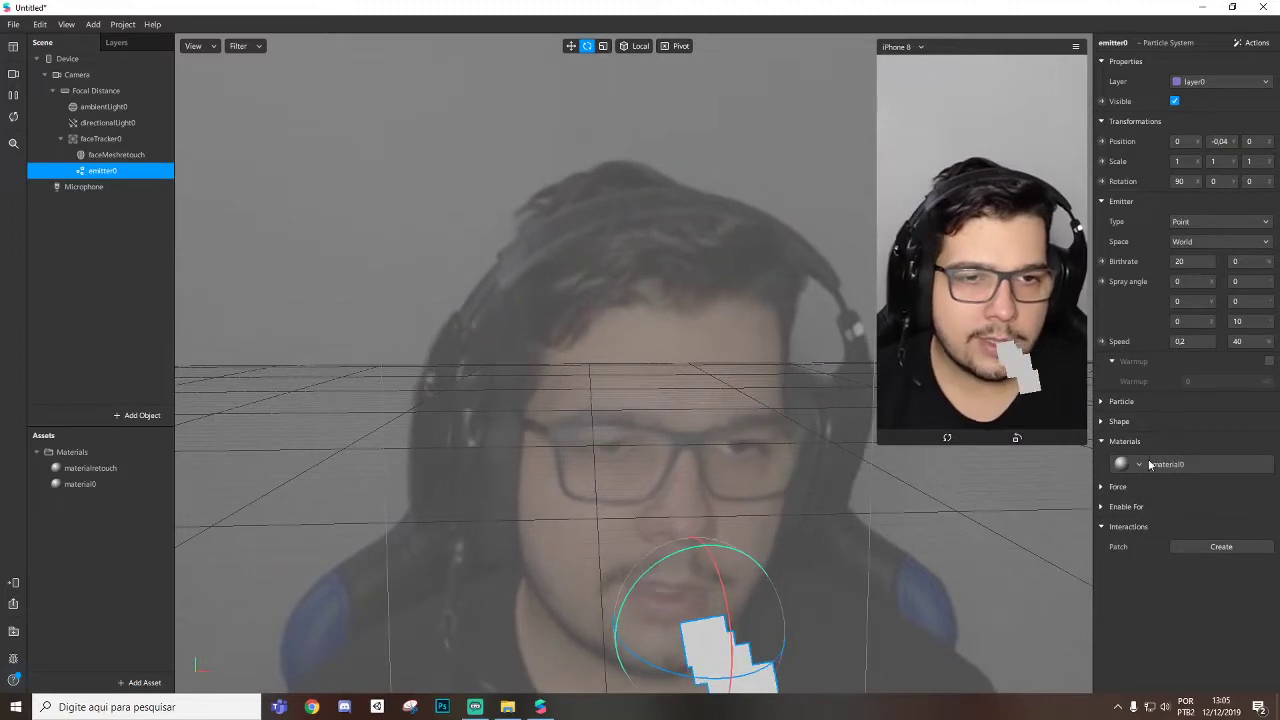
double_click(100, 484)
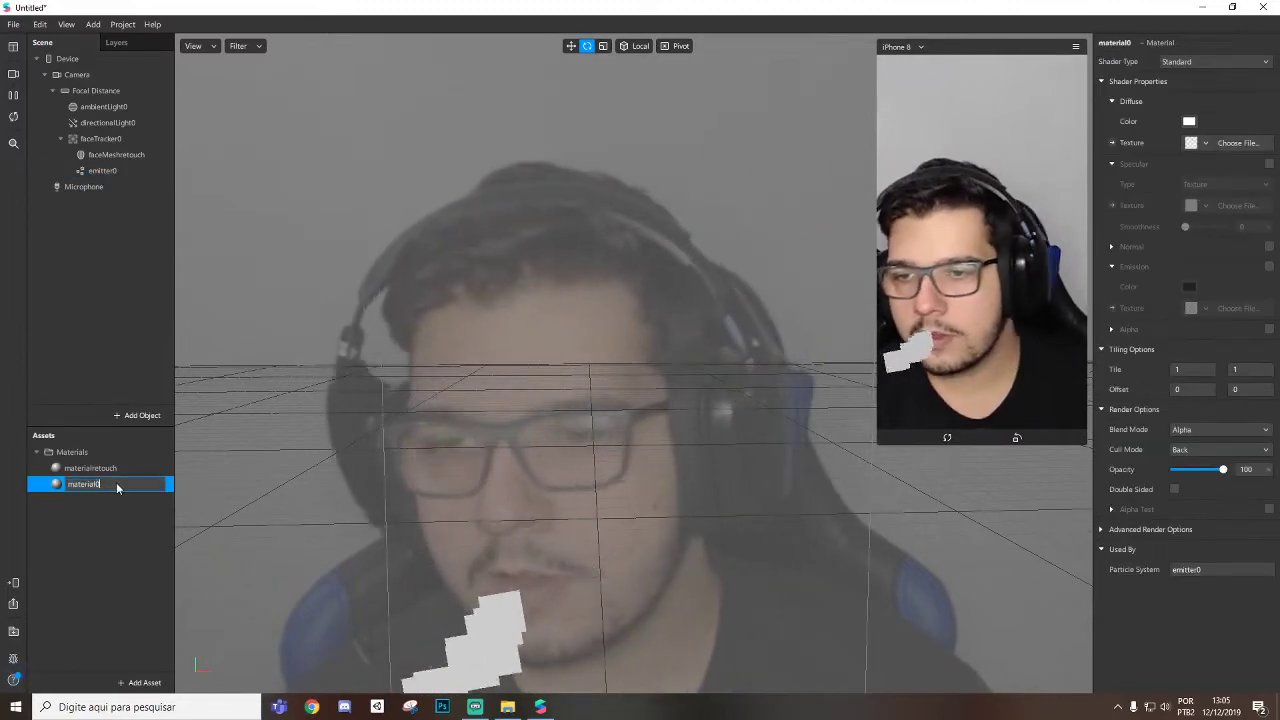
key(BackSpace)
text(part)
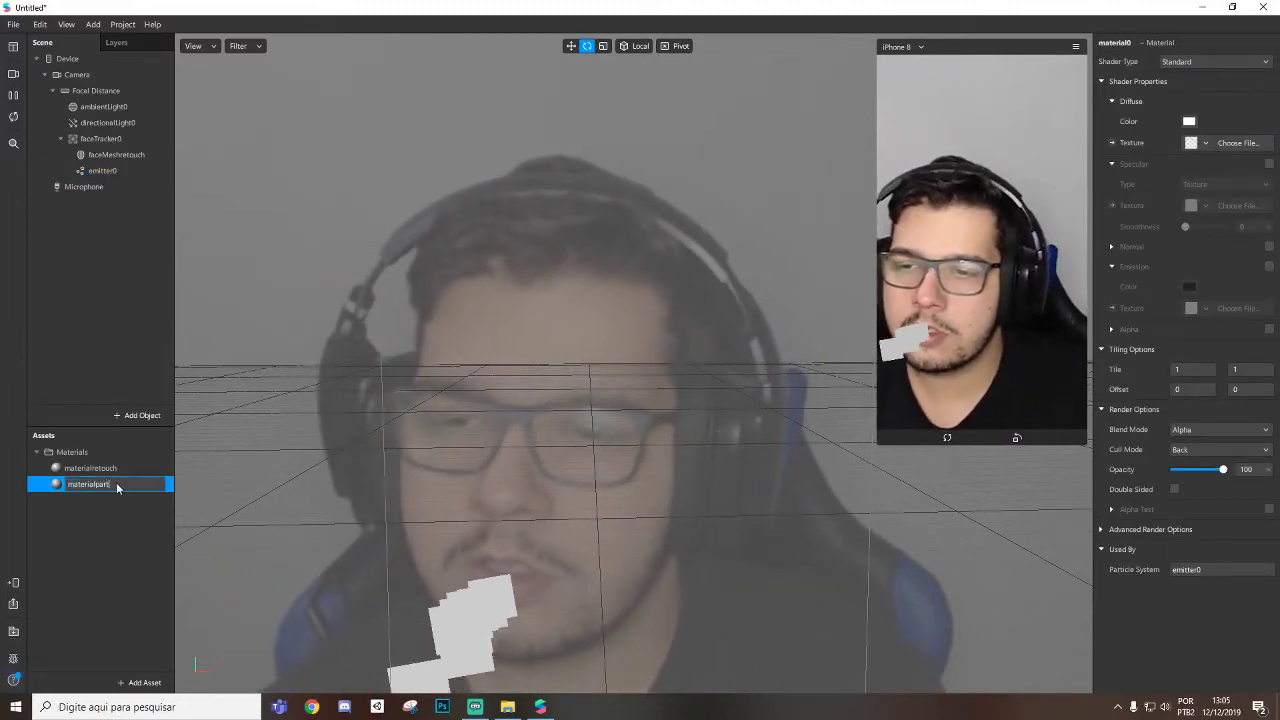
text(iculas)
key(Return)
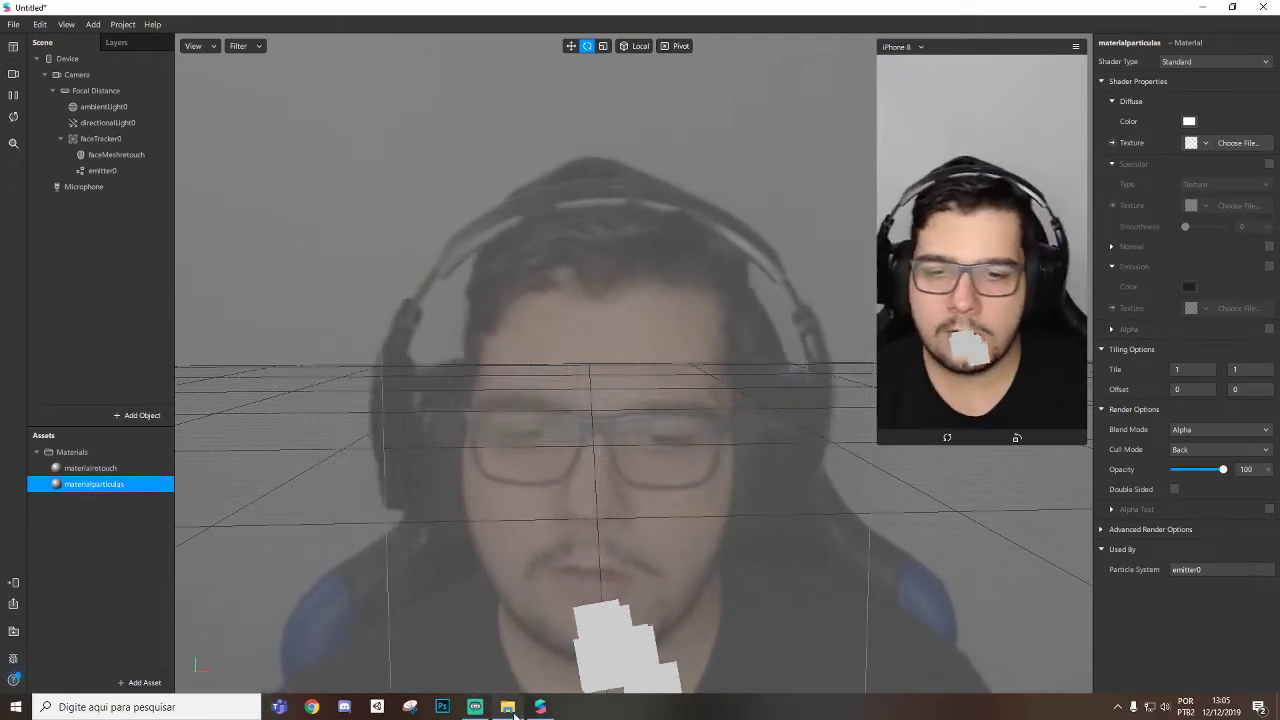
Preview the smoke-ring PNG in the Aula smoke rings folder and import it into the project's assets
click(512, 711)
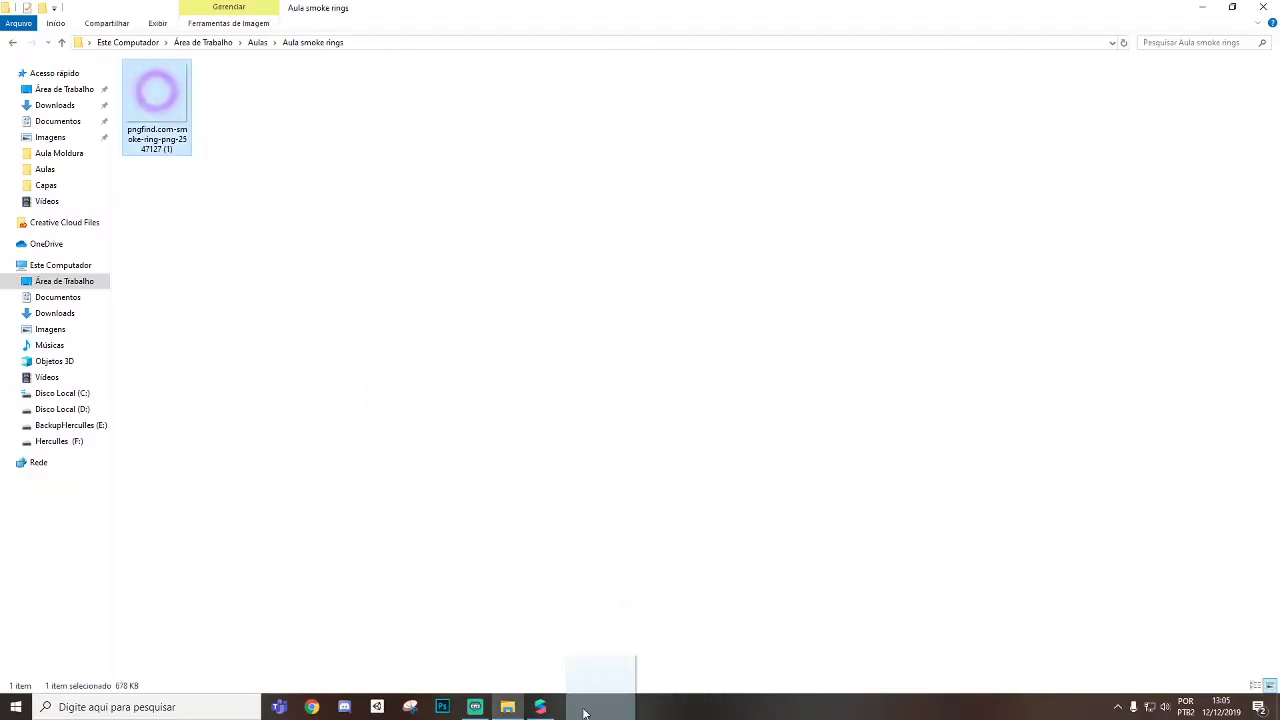
double_click(157, 100)
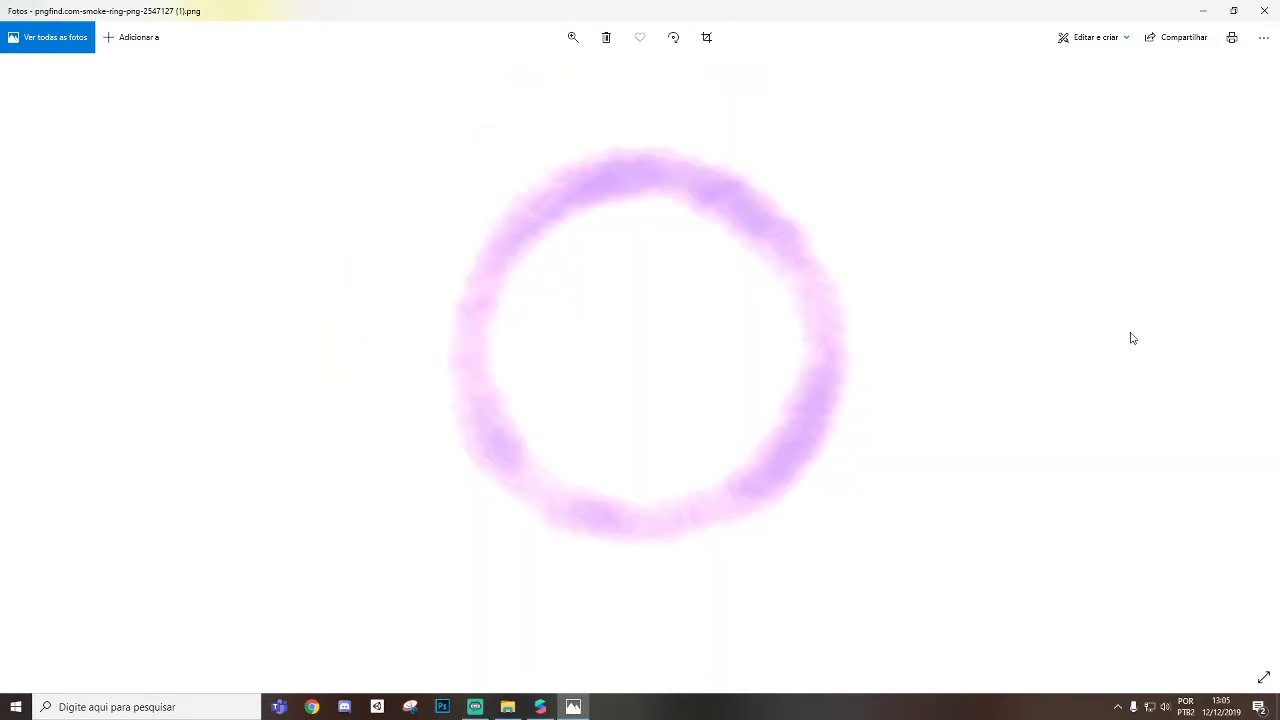
click(1265, 10)
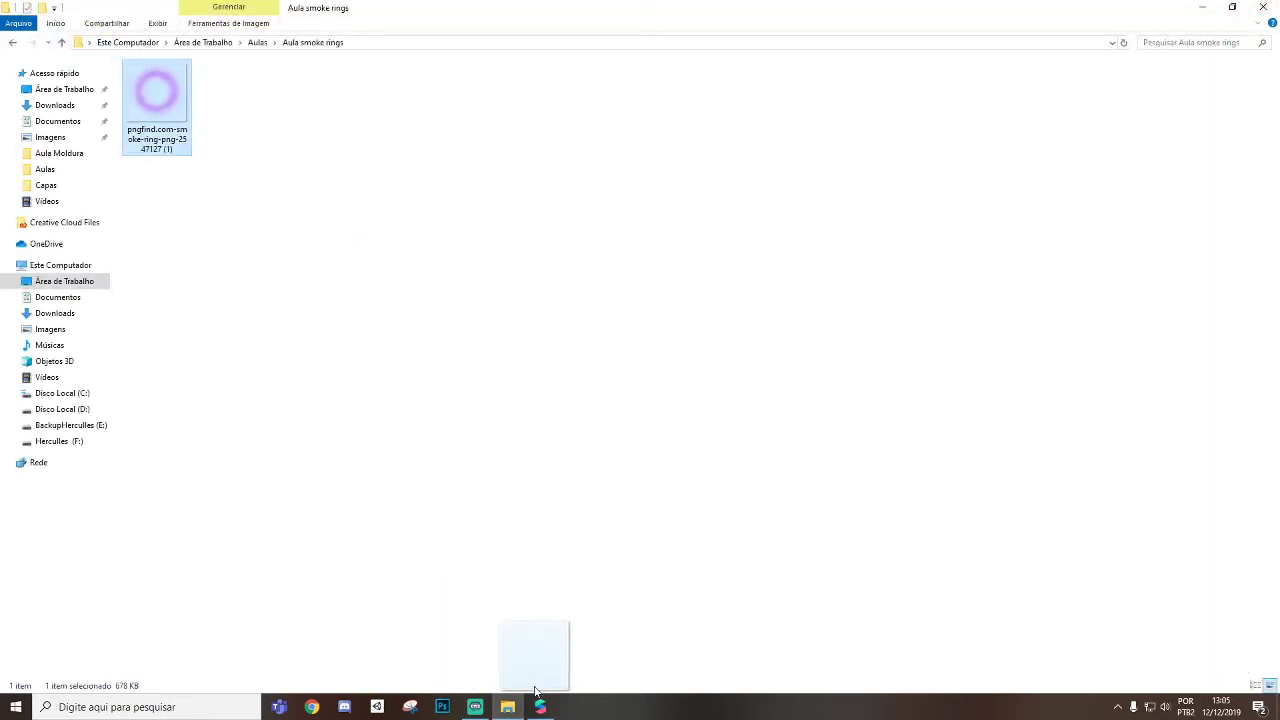
drag(535, 690, 84, 495)
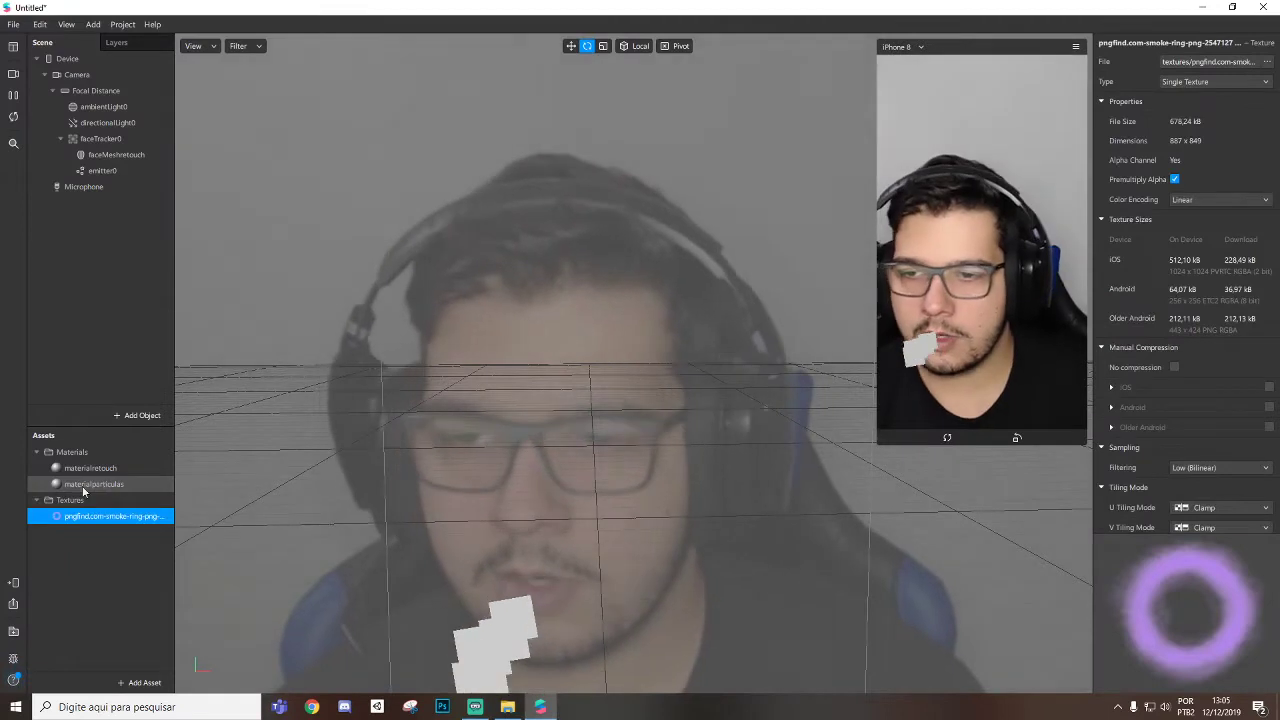
Assign the imported smoke-ring image as the diffuse texture of materialparticulas, keeping the Standard shader type
click(86, 485)
click(1212, 61)
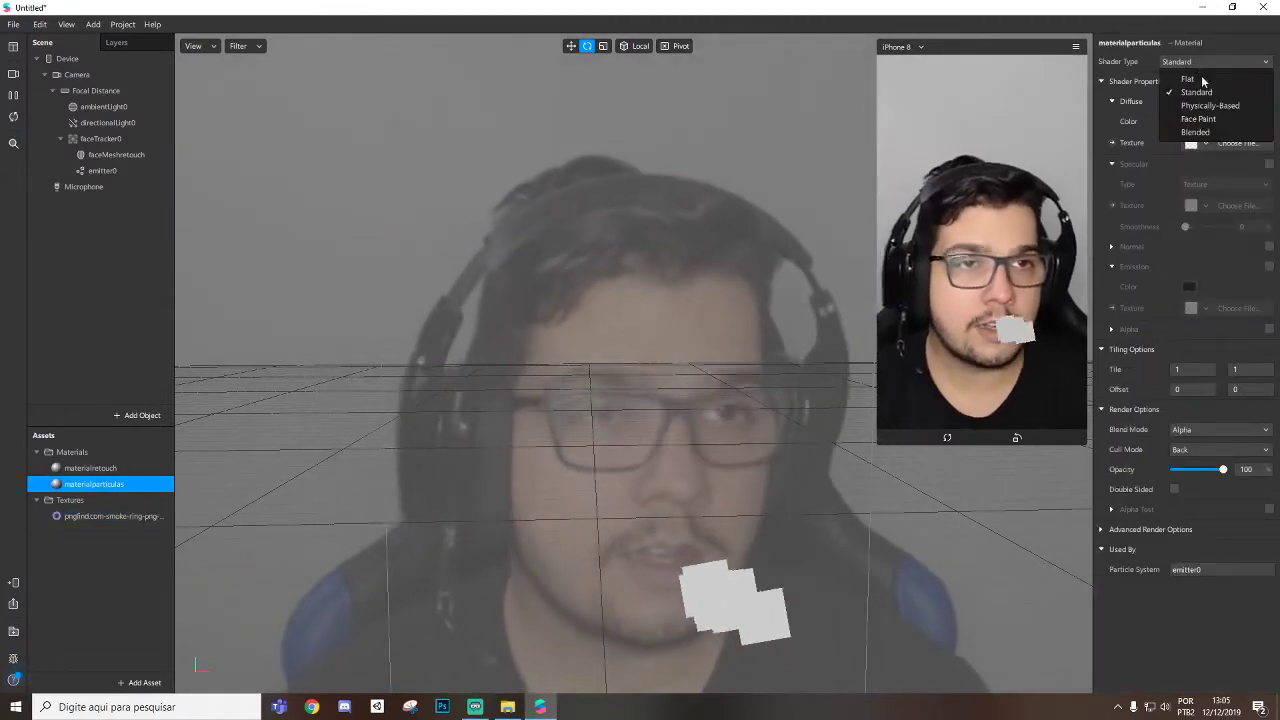
click(1176, 152)
click(1189, 144)
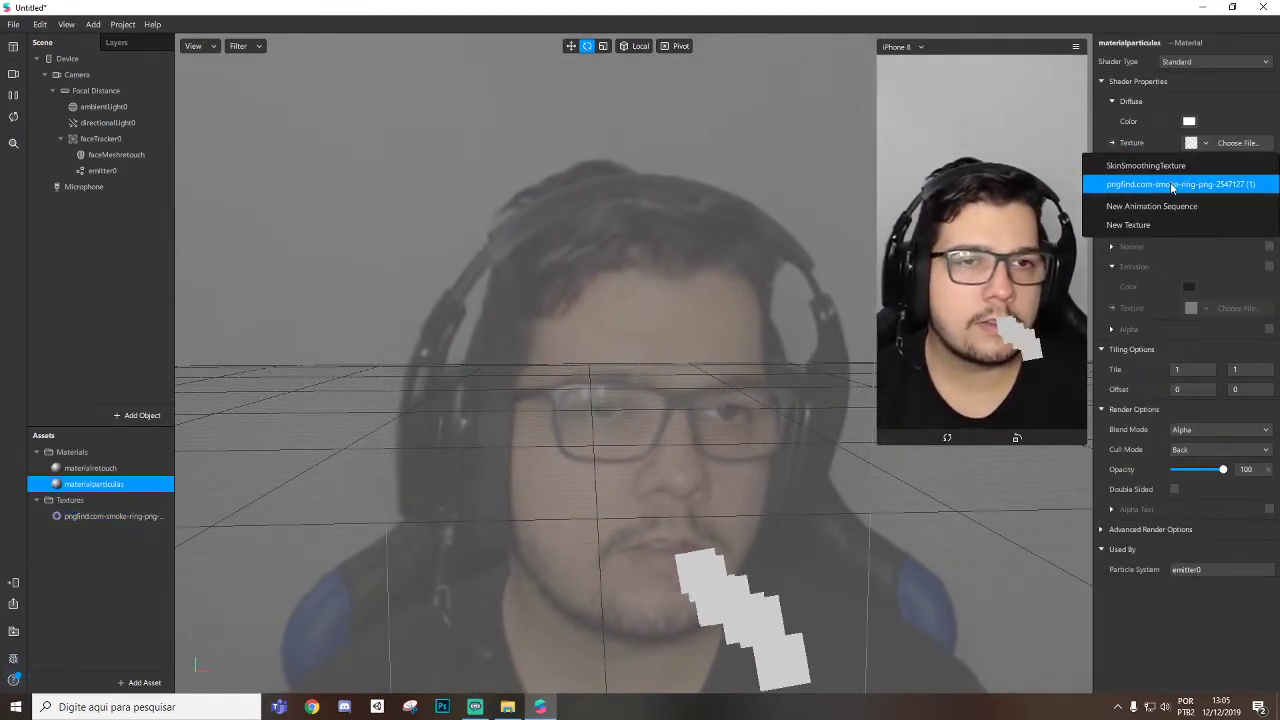
click(1170, 184)
Enlarge the device preview and set the blend mode of materialparticulas to Add
drag(877, 444, 740, 688)
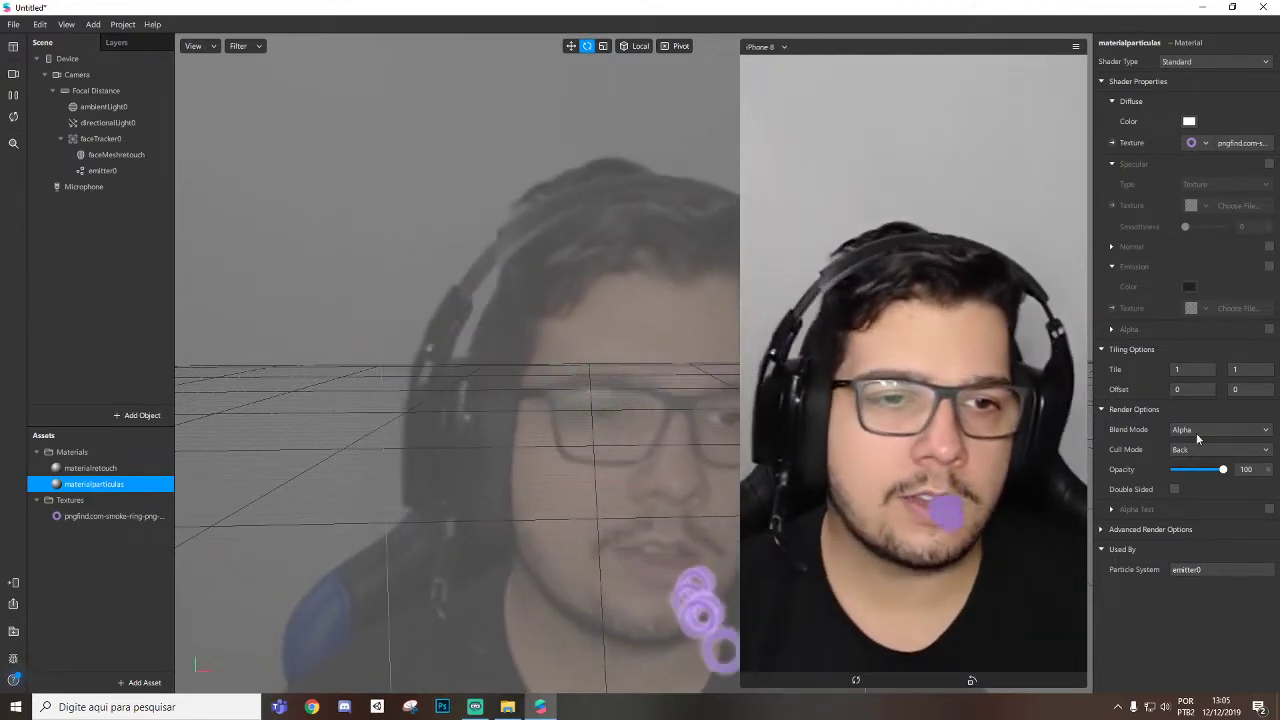
click(1196, 431)
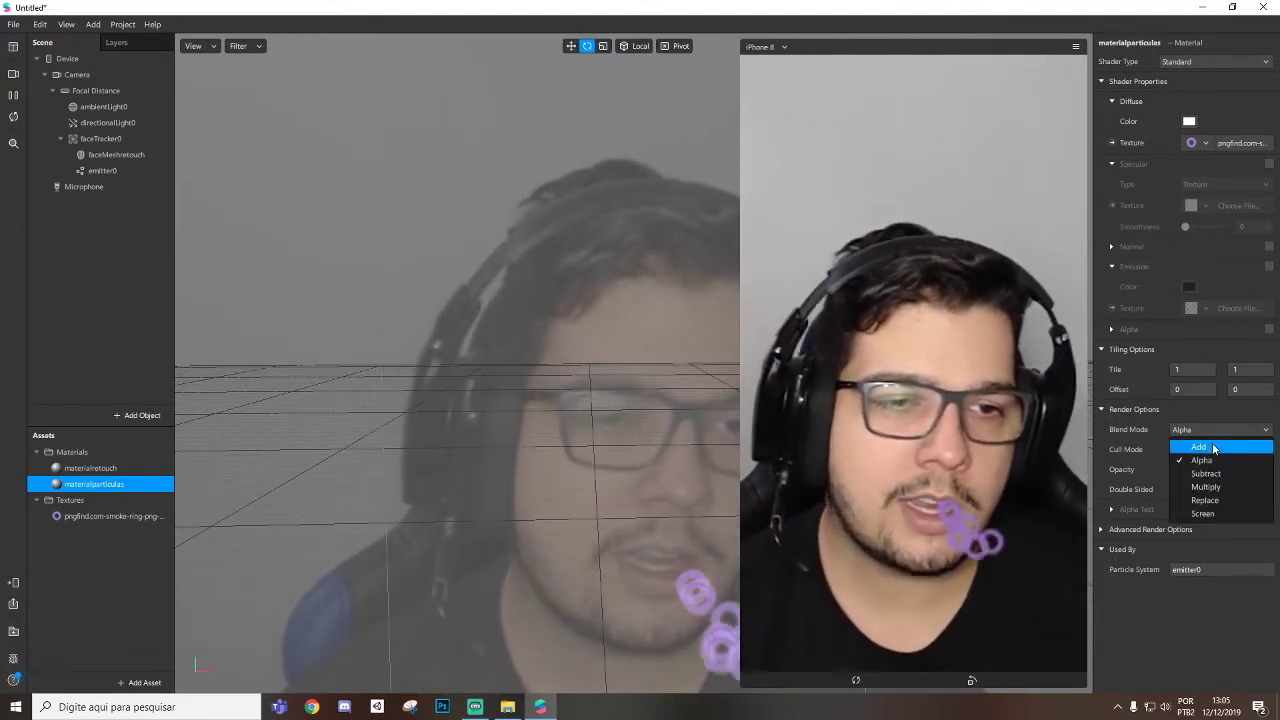
click(1212, 447)
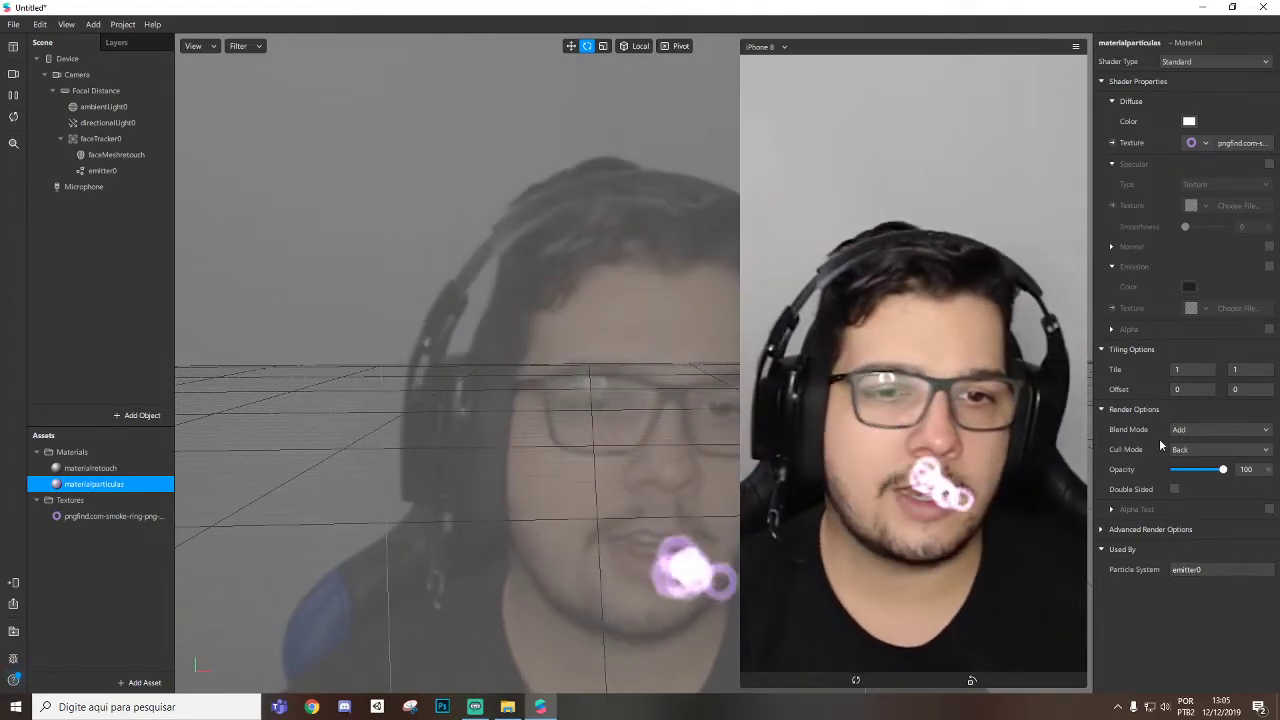
Create patches for emitter0's Birthrate and particle Scale properties and place them apart in the Patch Editor
click(100, 171)
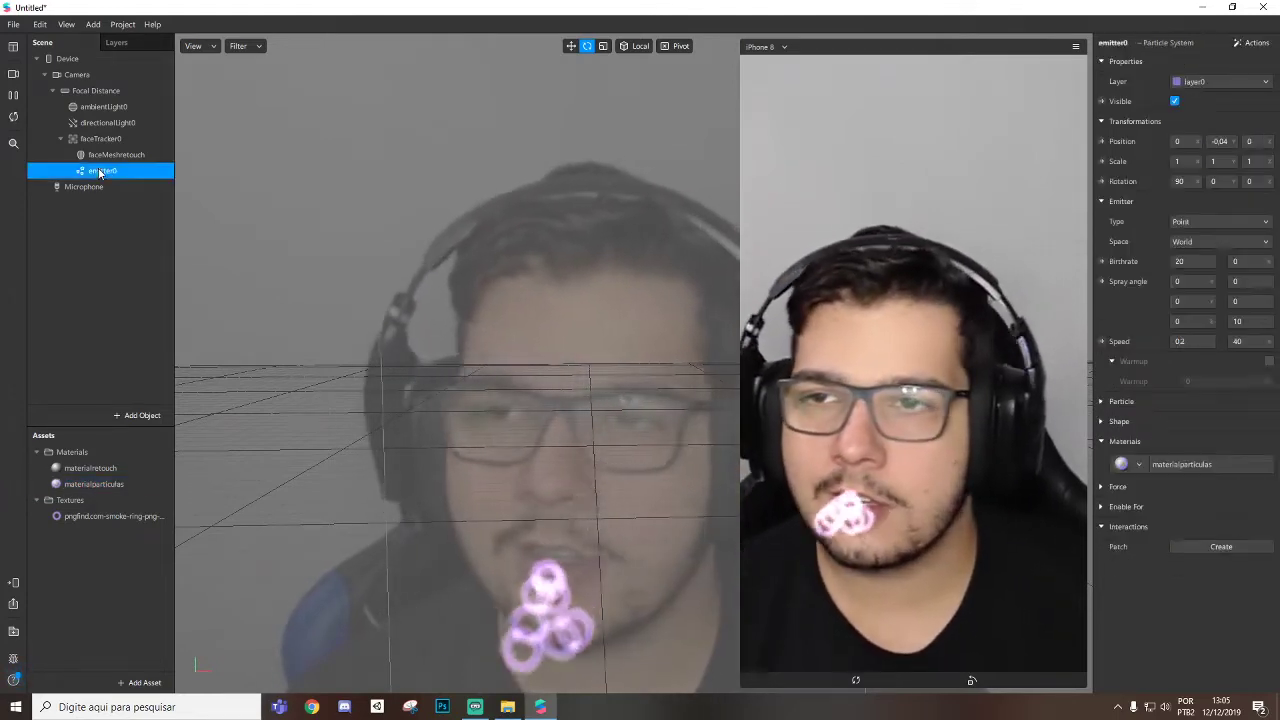
click(1102, 402)
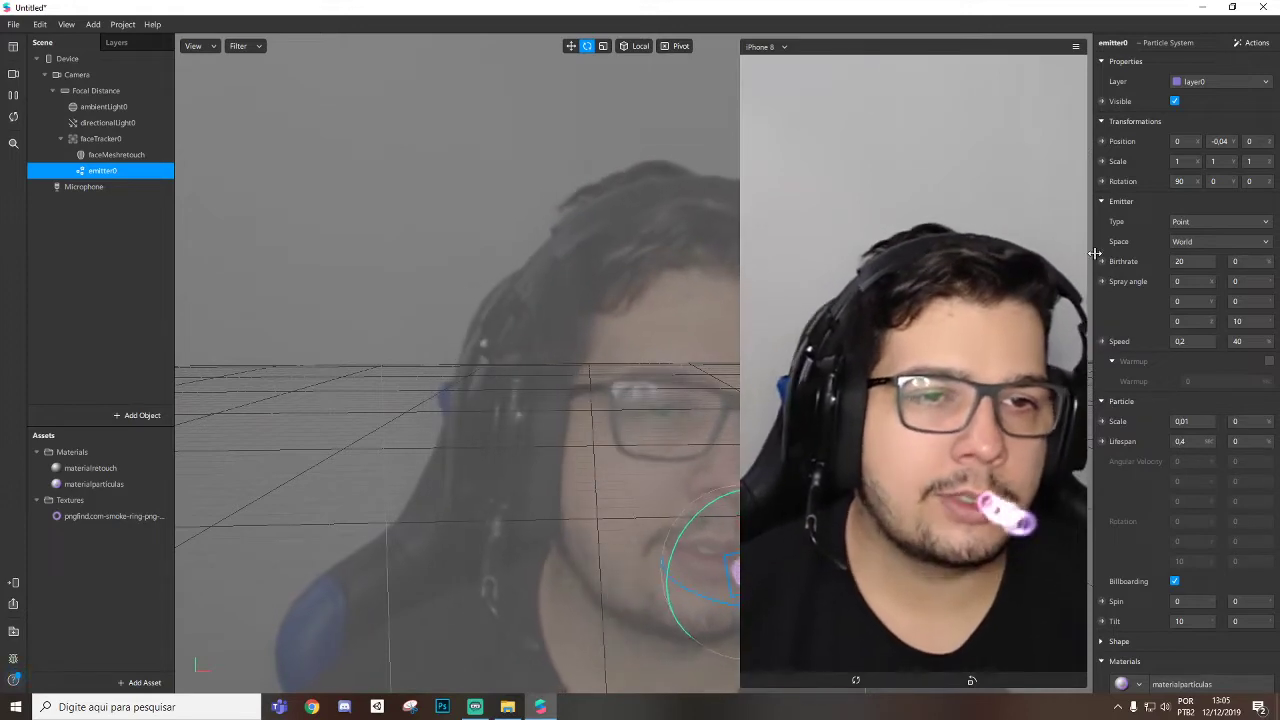
scroll(1148, 461, down, 2)
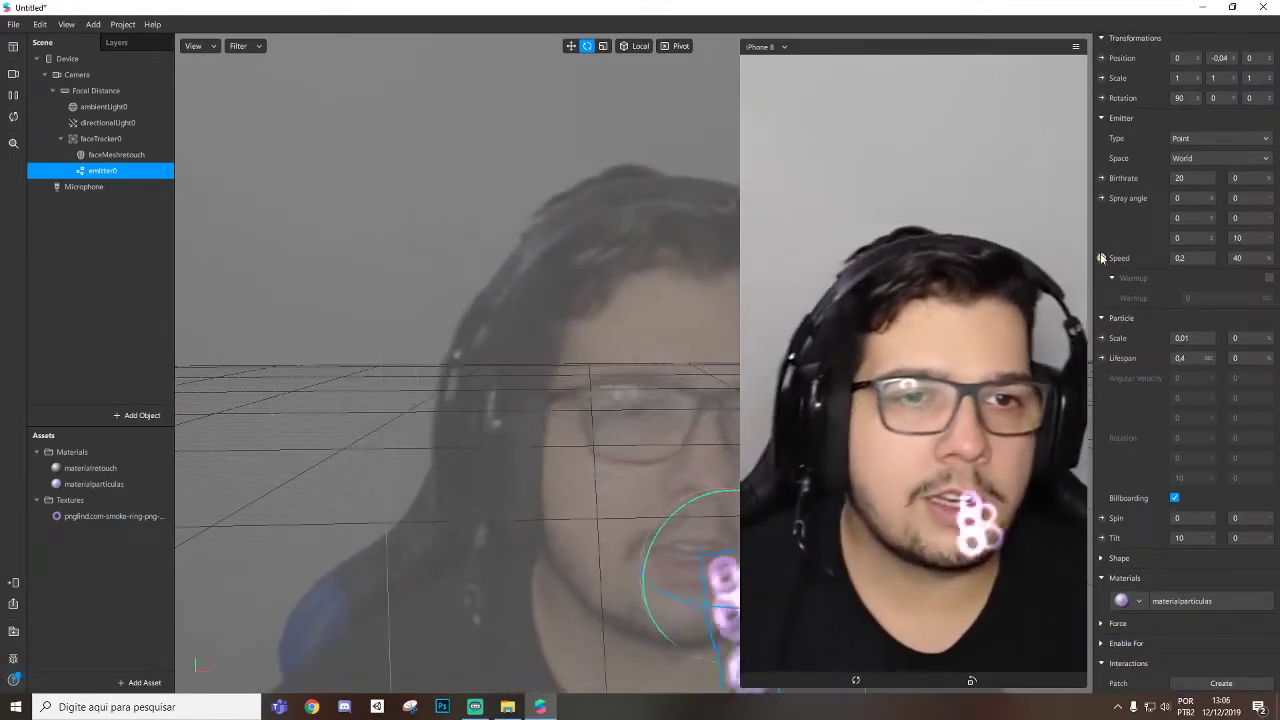
click(1101, 178)
scroll(1113, 130, up, 1)
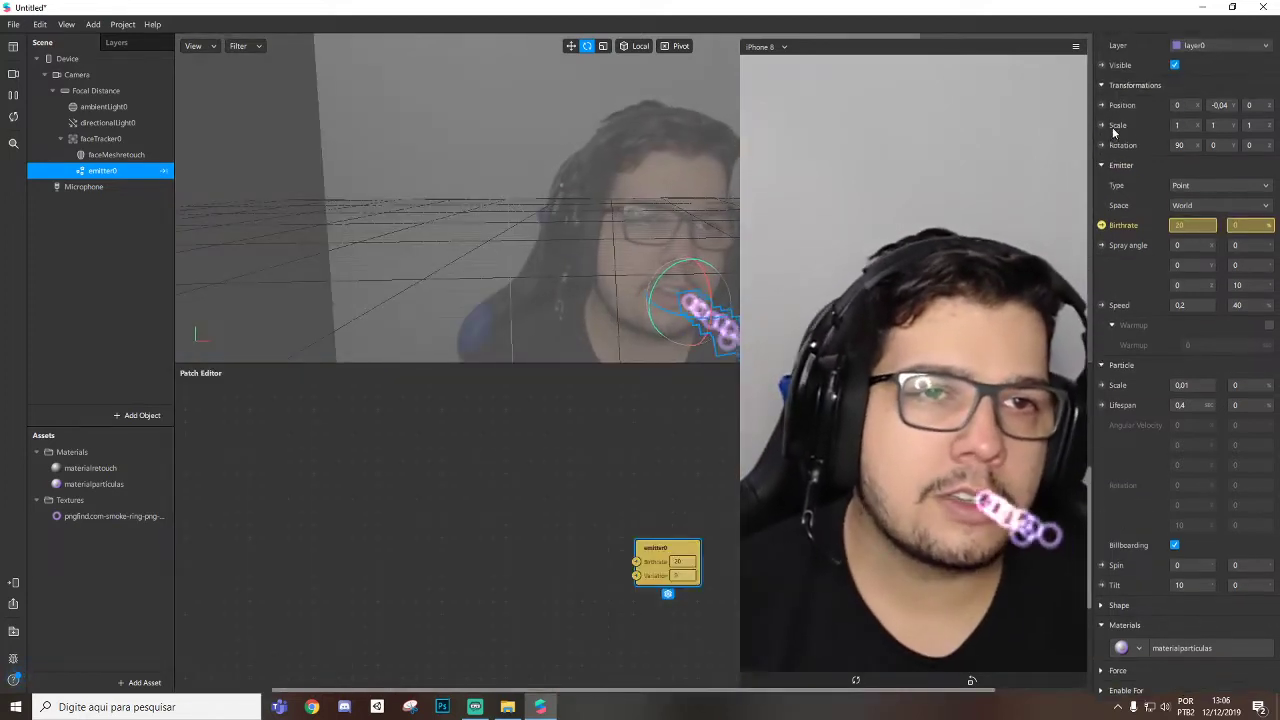
scroll(1101, 341, down, 1)
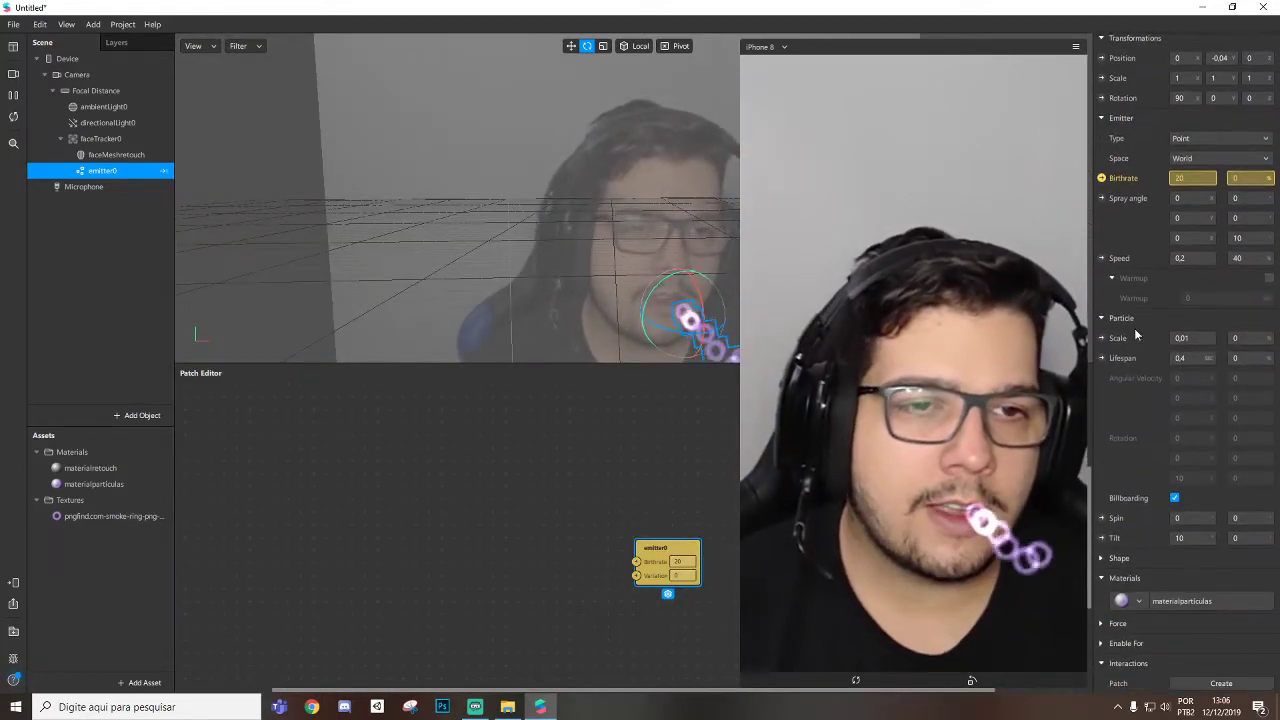
click(1102, 339)
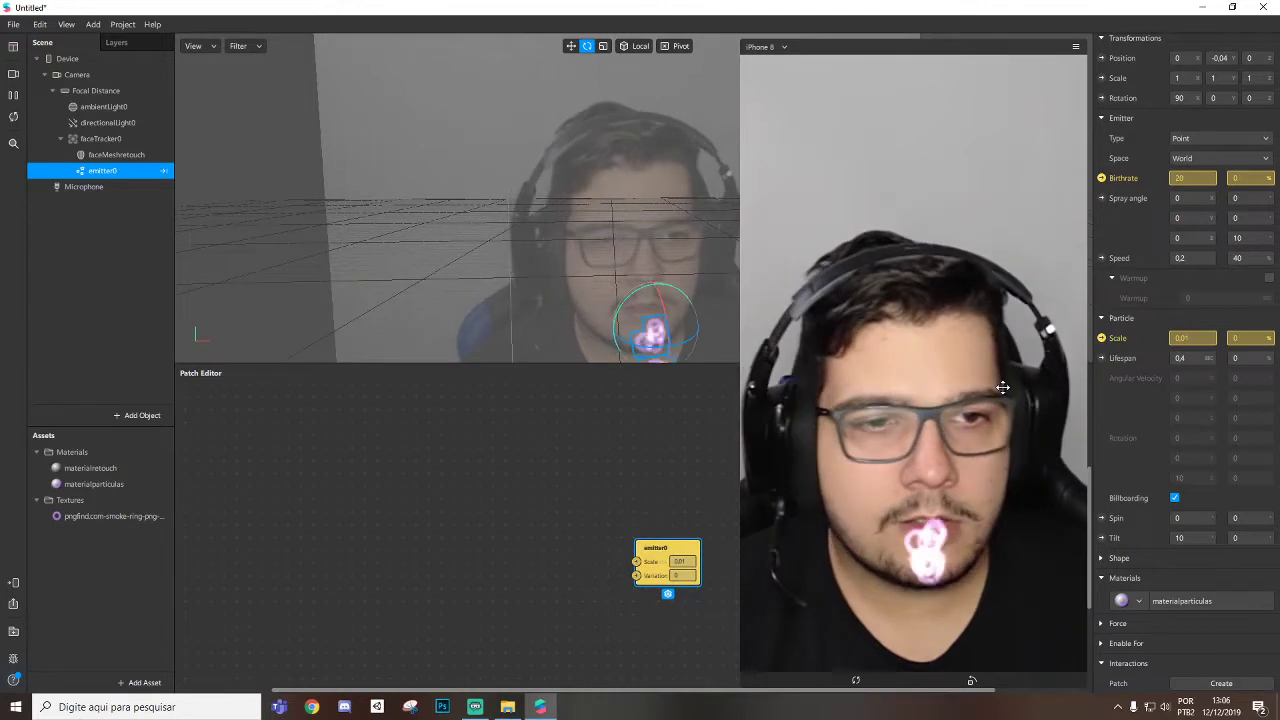
drag(626, 530, 618, 460)
drag(650, 592, 734, 592)
drag(606, 458, 683, 508)
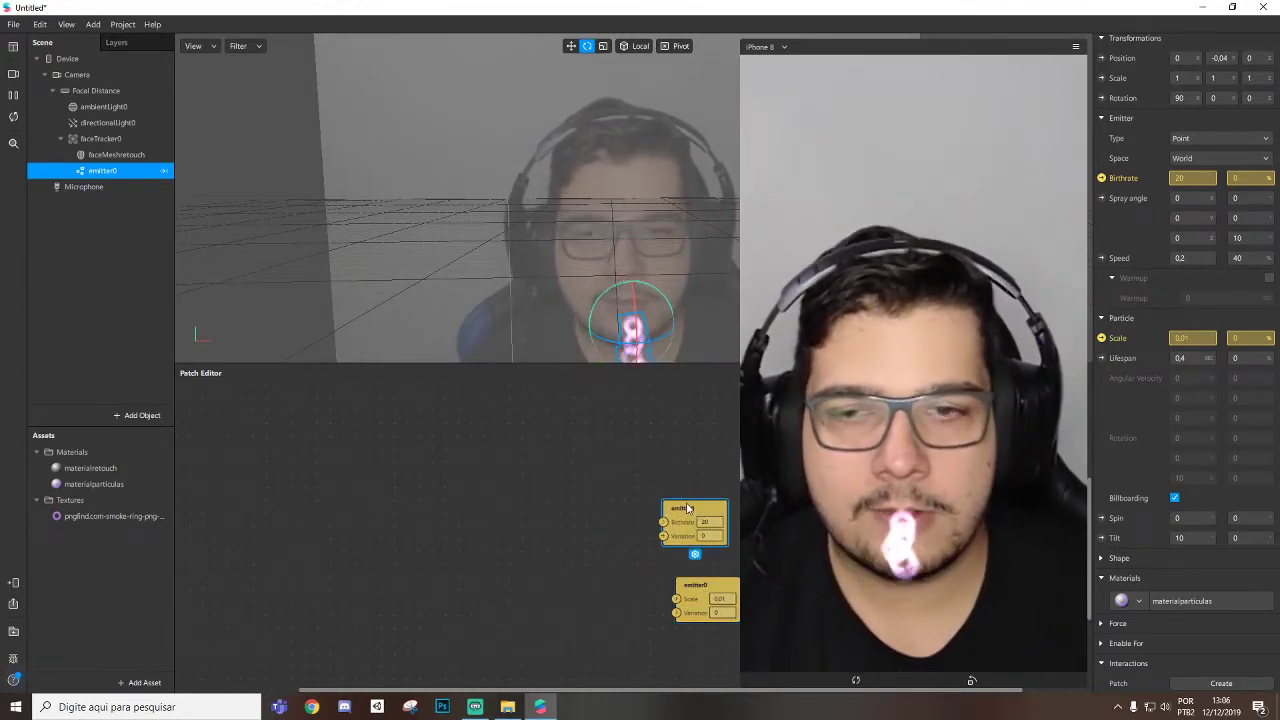
Create a Mouth Open interaction patch for faceTracker0
click(95, 139)
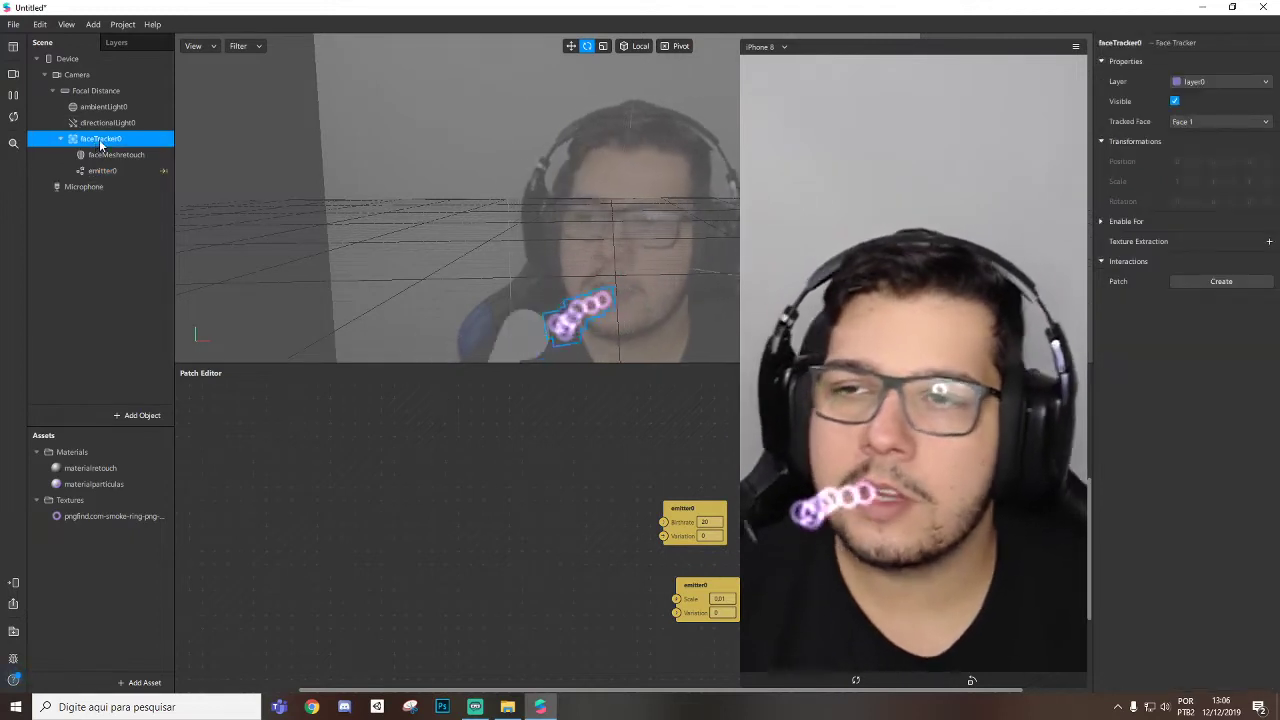
right_click(100, 142)
click(1257, 353)
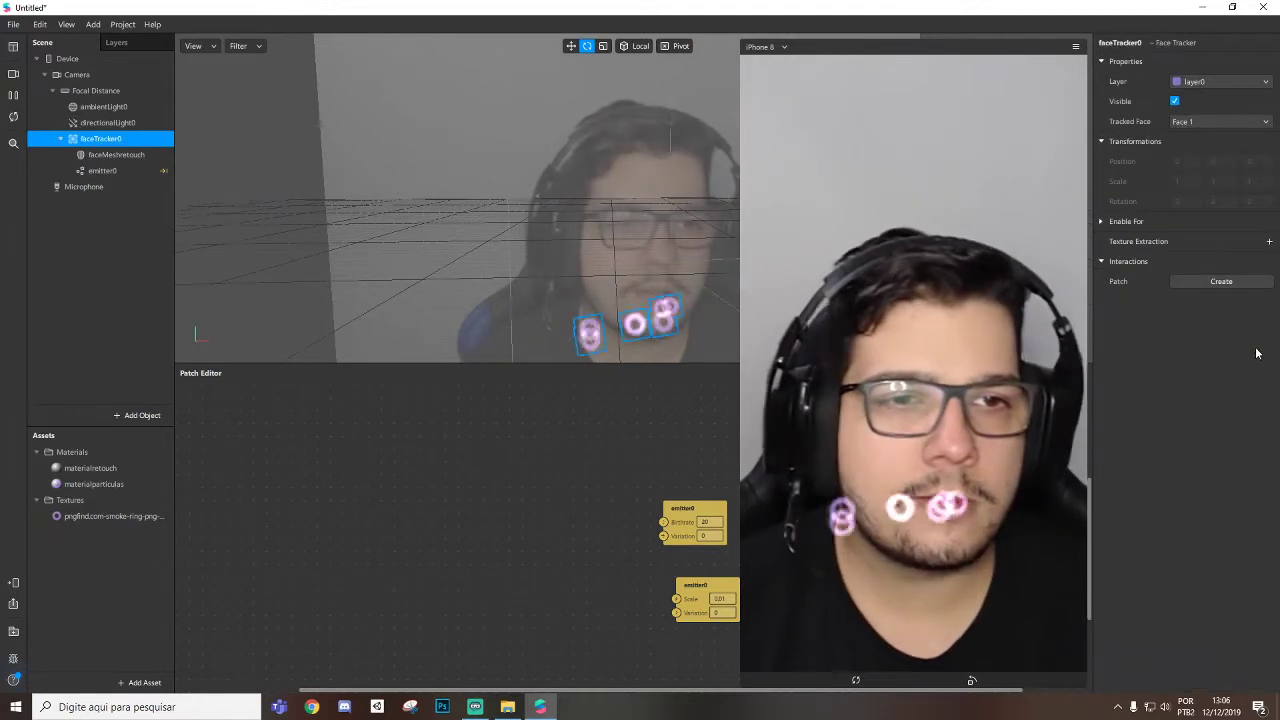
click(1221, 281)
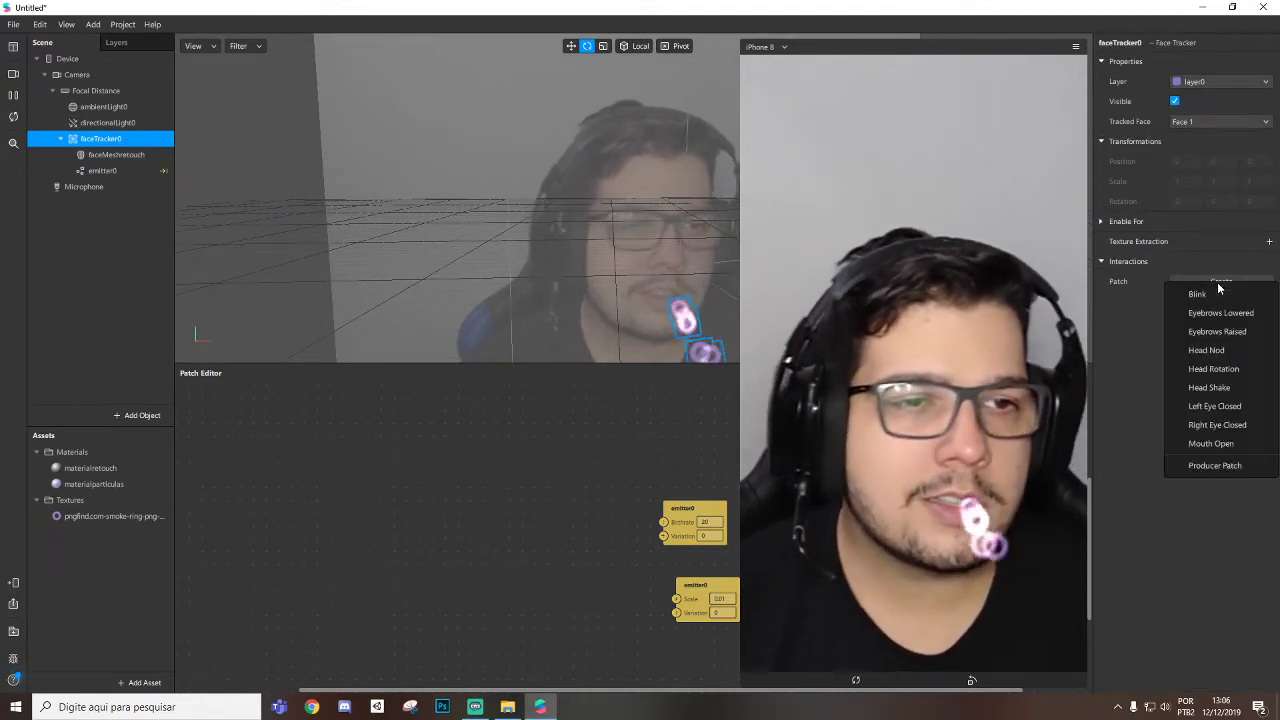
click(1211, 443)
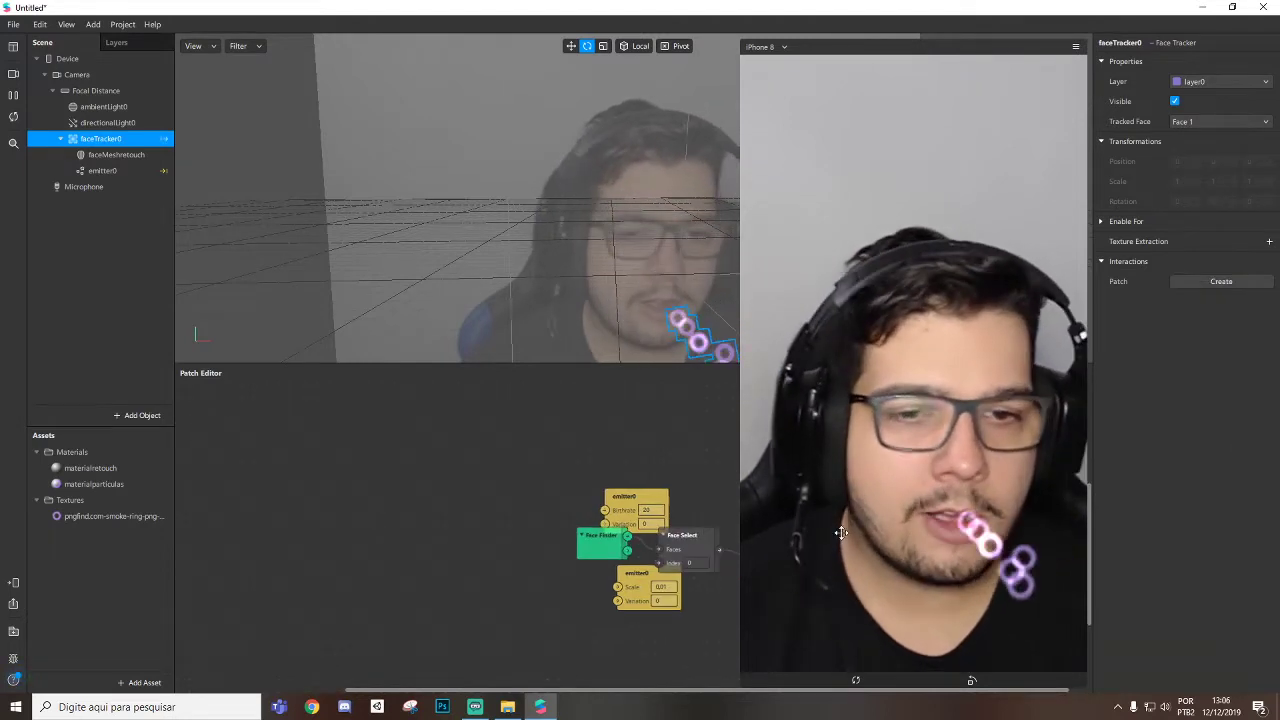
Arrange the face tracking patches in a row before the emitter patches and shrink the device preview to free space
drag(575, 532, 296, 493)
drag(654, 541, 298, 467)
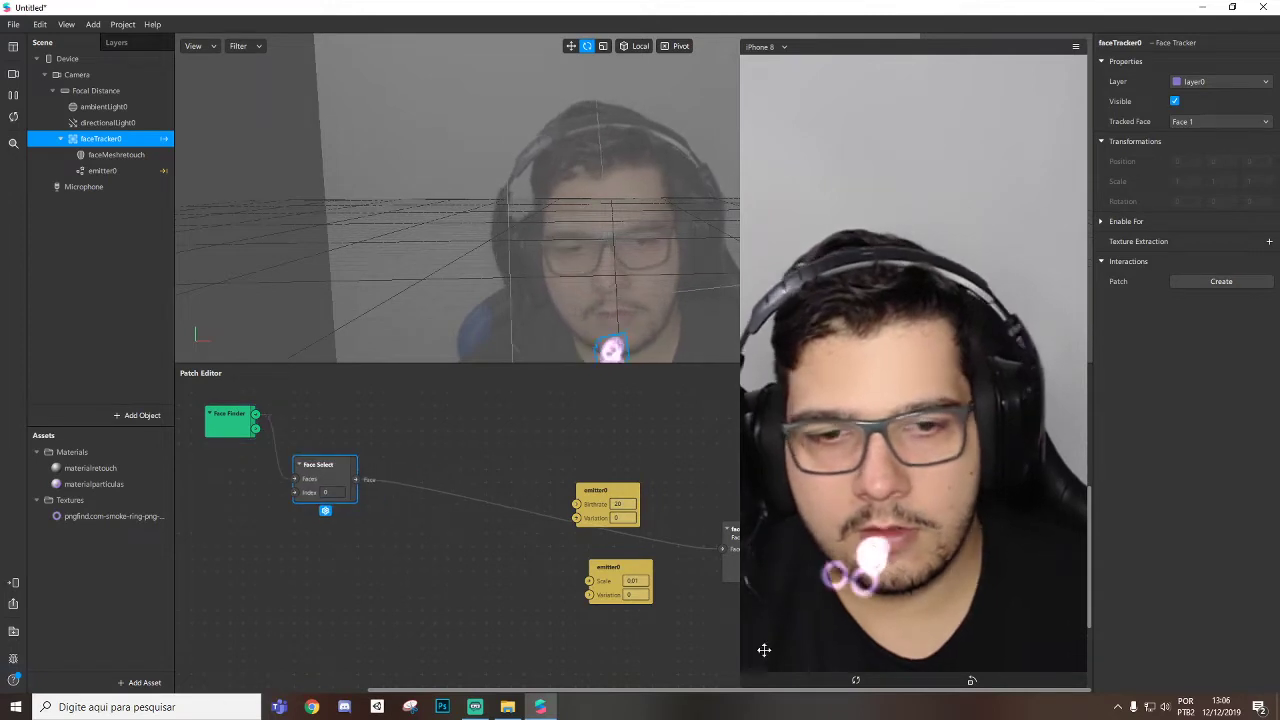
drag(740, 689, 770, 573)
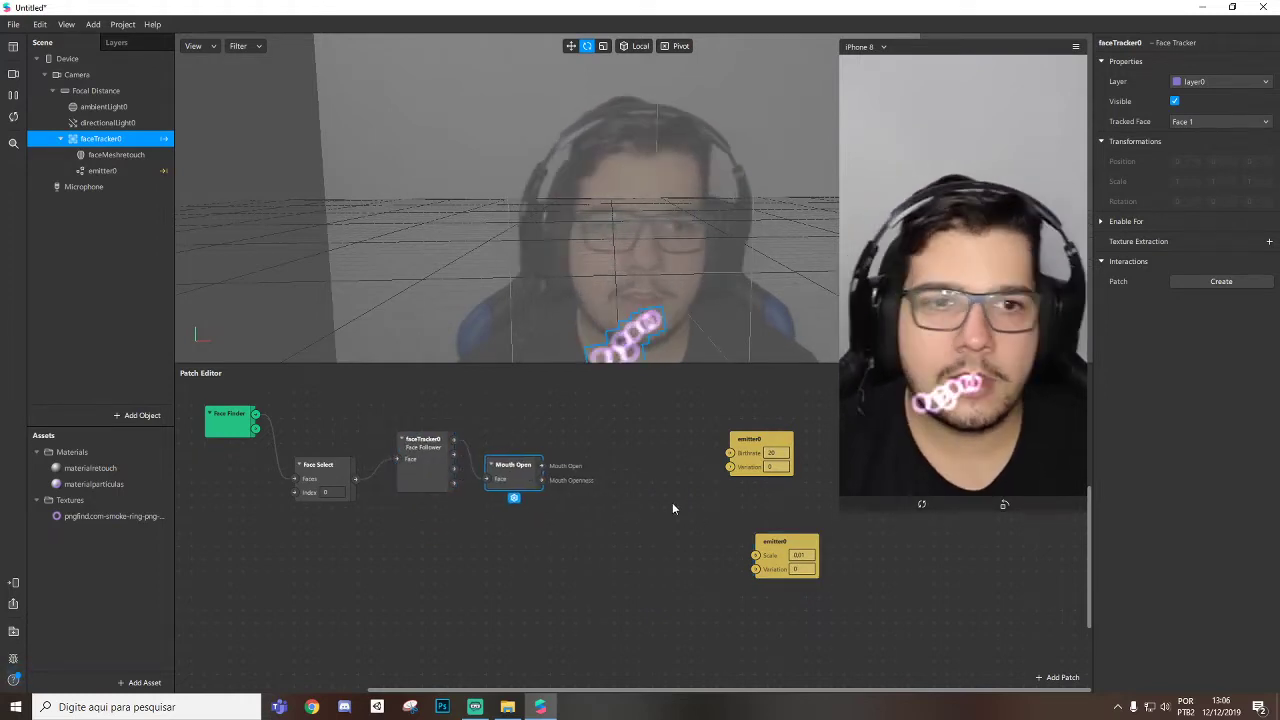
drag(757, 450, 770, 437)
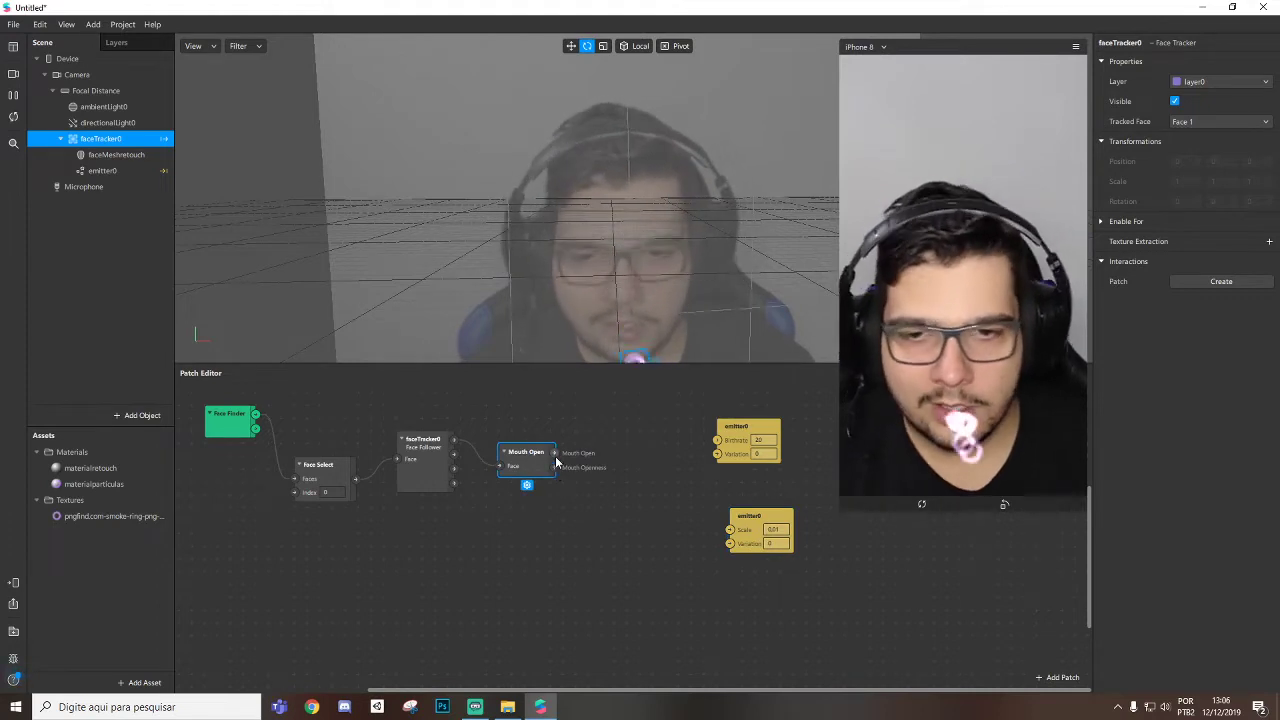
Connect a Value patch to the Mouth Openness output to read how far the mouth opens
drag(622, 538, 606, 537)
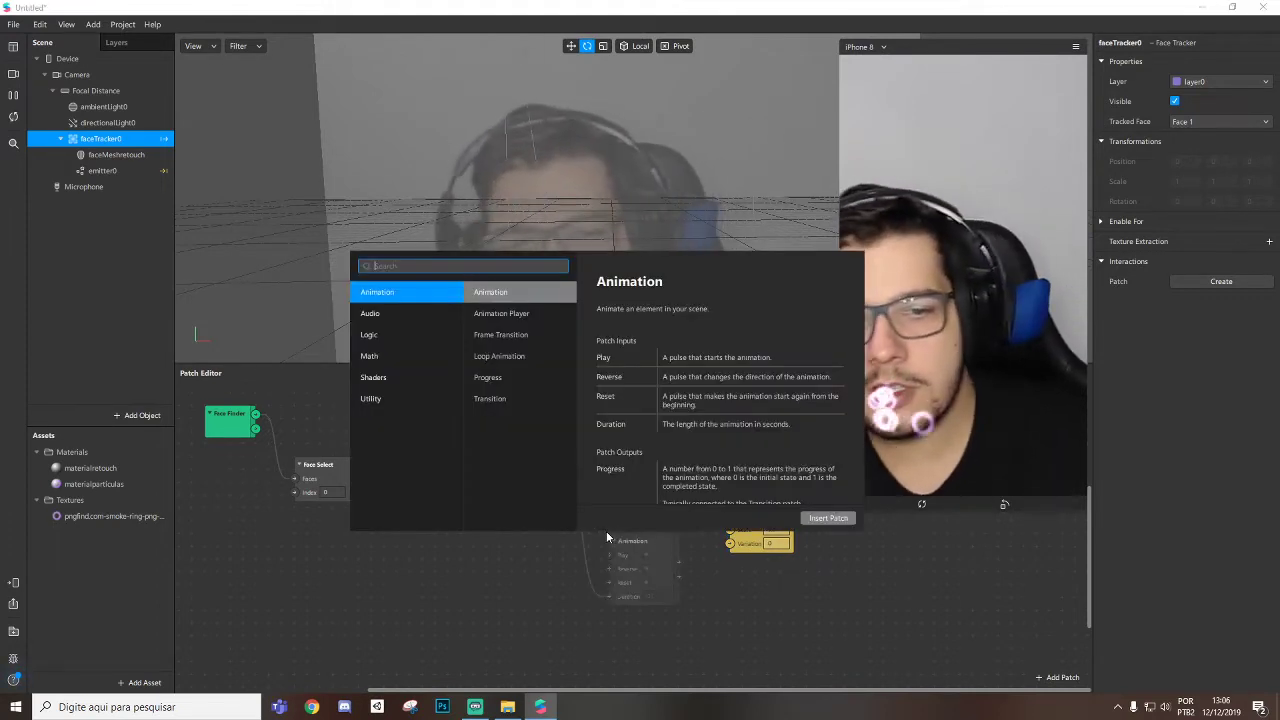
text(value)
key(Return)
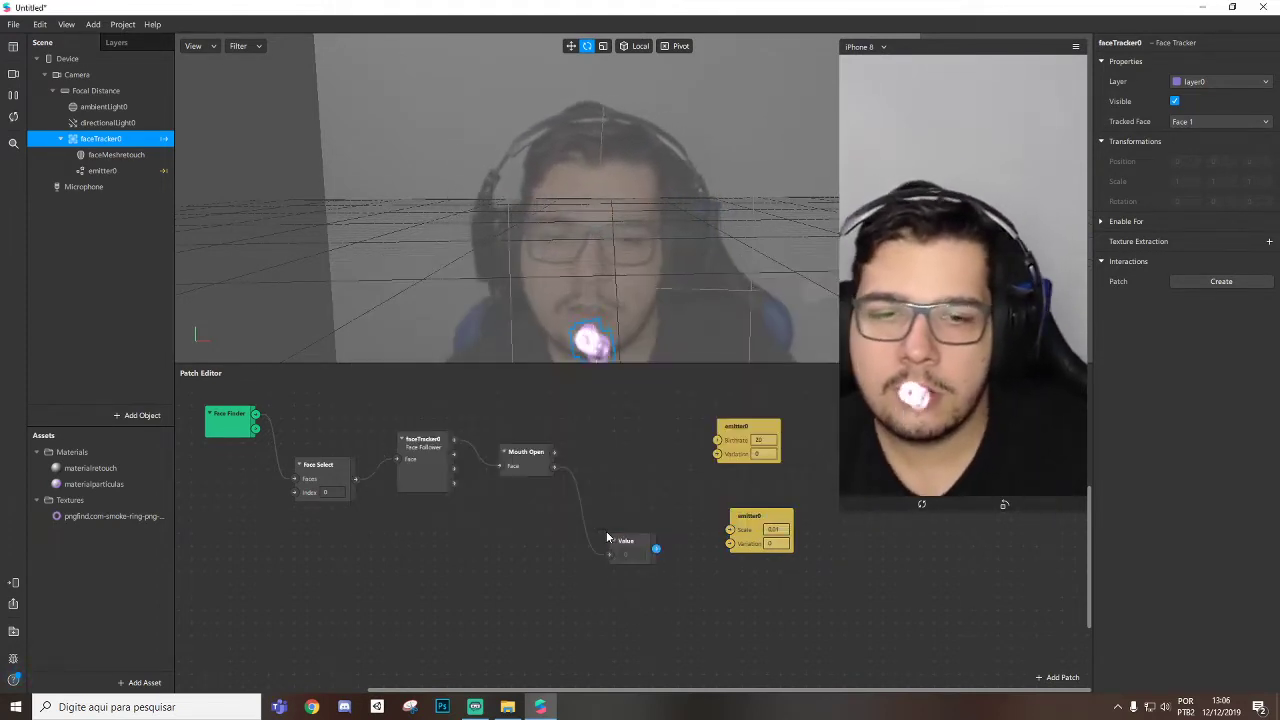
drag(626, 535, 588, 546)
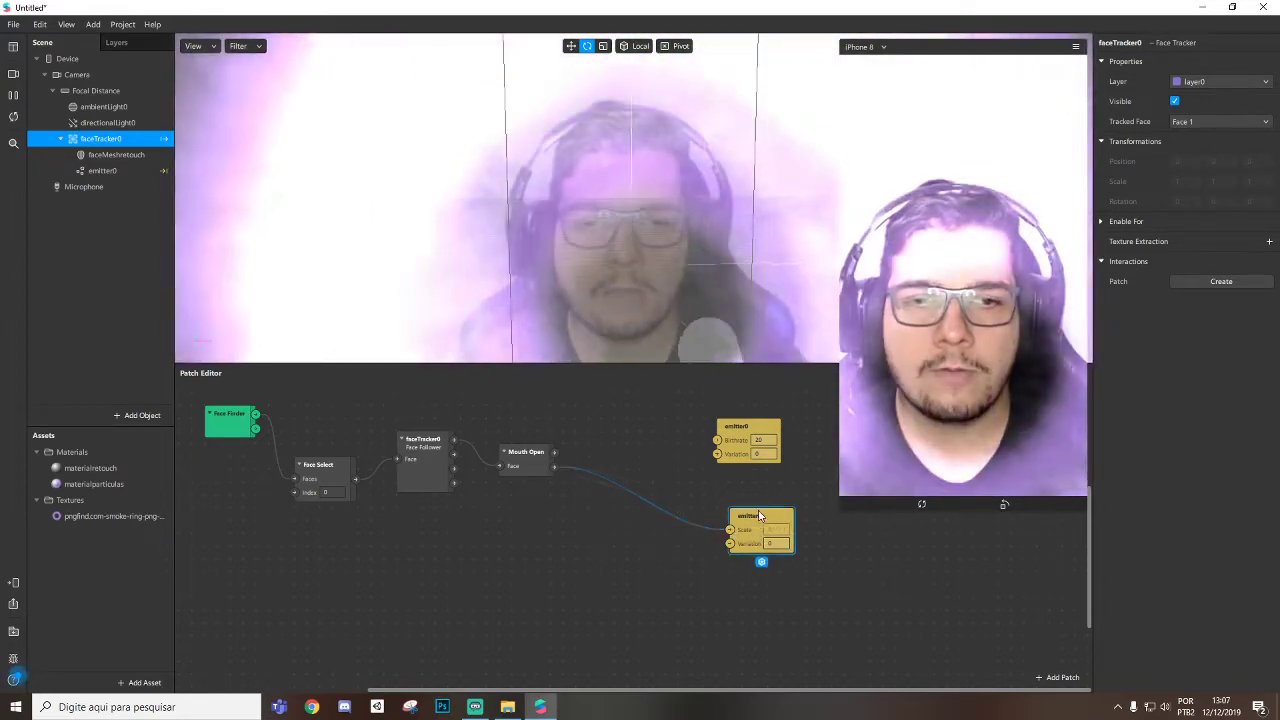
Insert a Divide patch between the Mouth Openness output and the emitter's Scale input, with a divisor of 15
drag(755, 524, 767, 497)
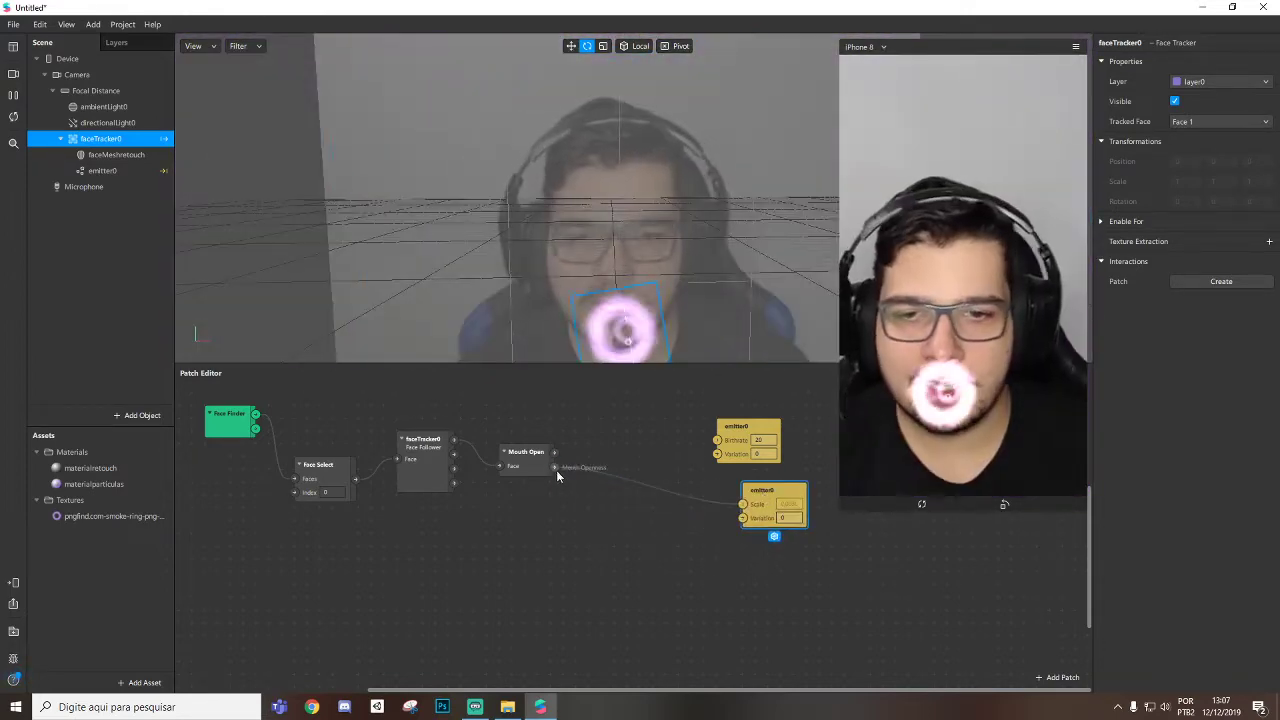
drag(556, 470, 627, 510)
text(divi)
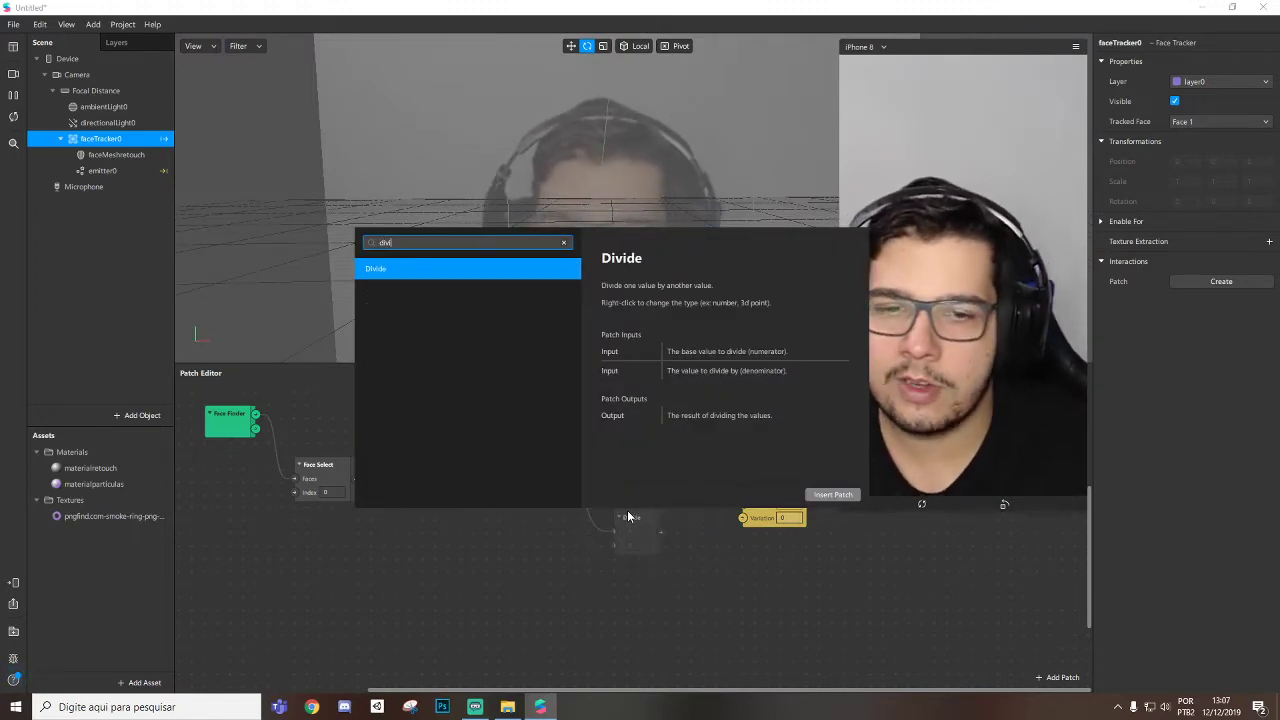
key(Return)
click(632, 544)
text(1)
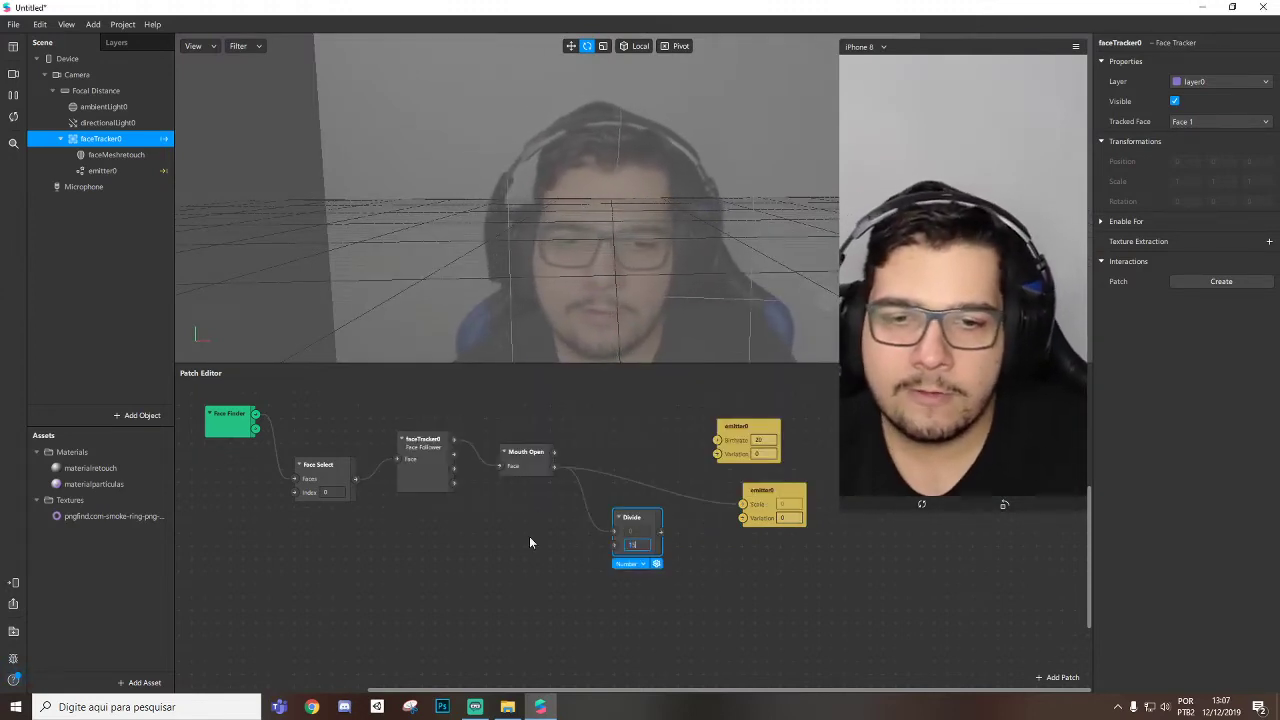
text(5)
key(Return)
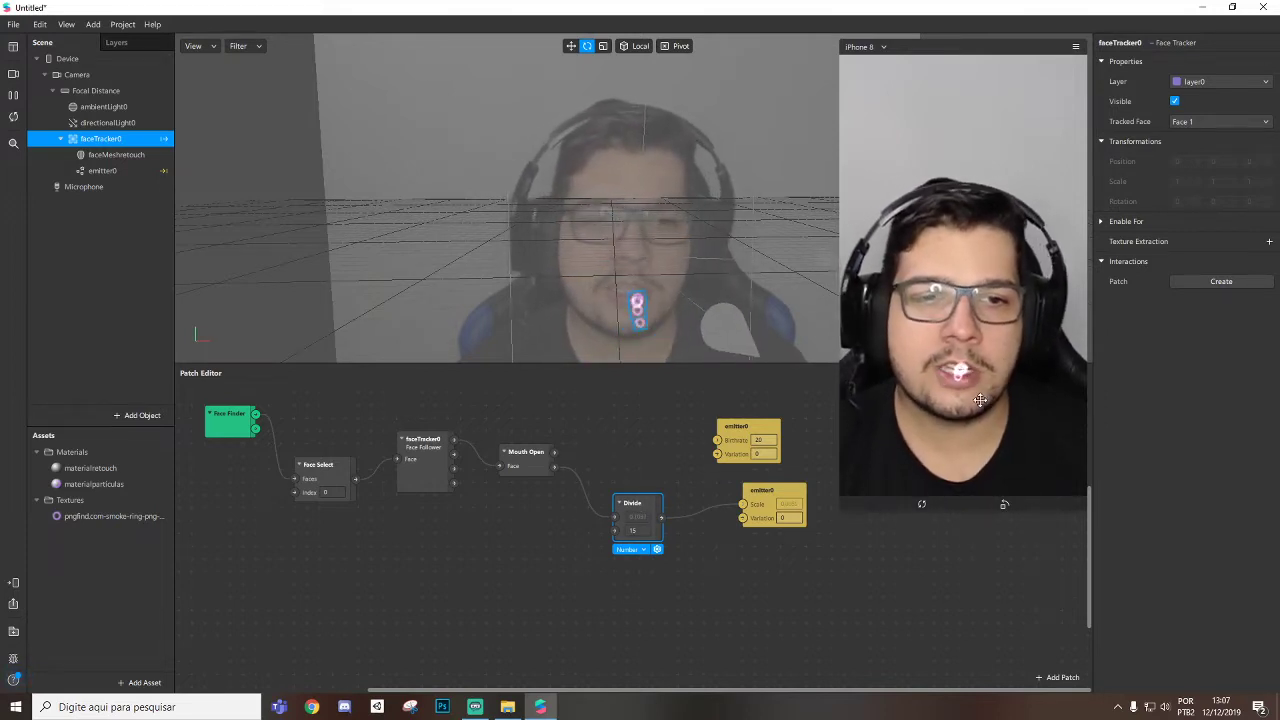
Reposition the Divide and emitter Scale patches and set the divisor to 10
drag(636, 509, 598, 484)
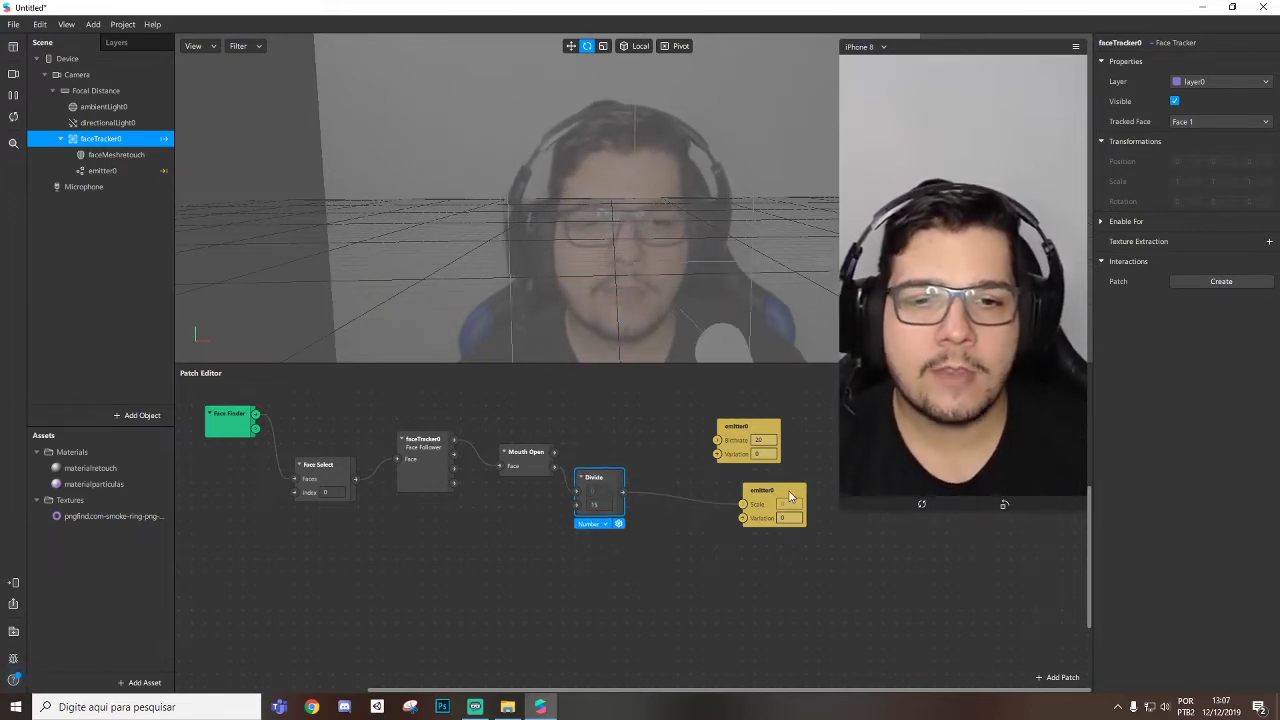
drag(771, 506, 715, 527)
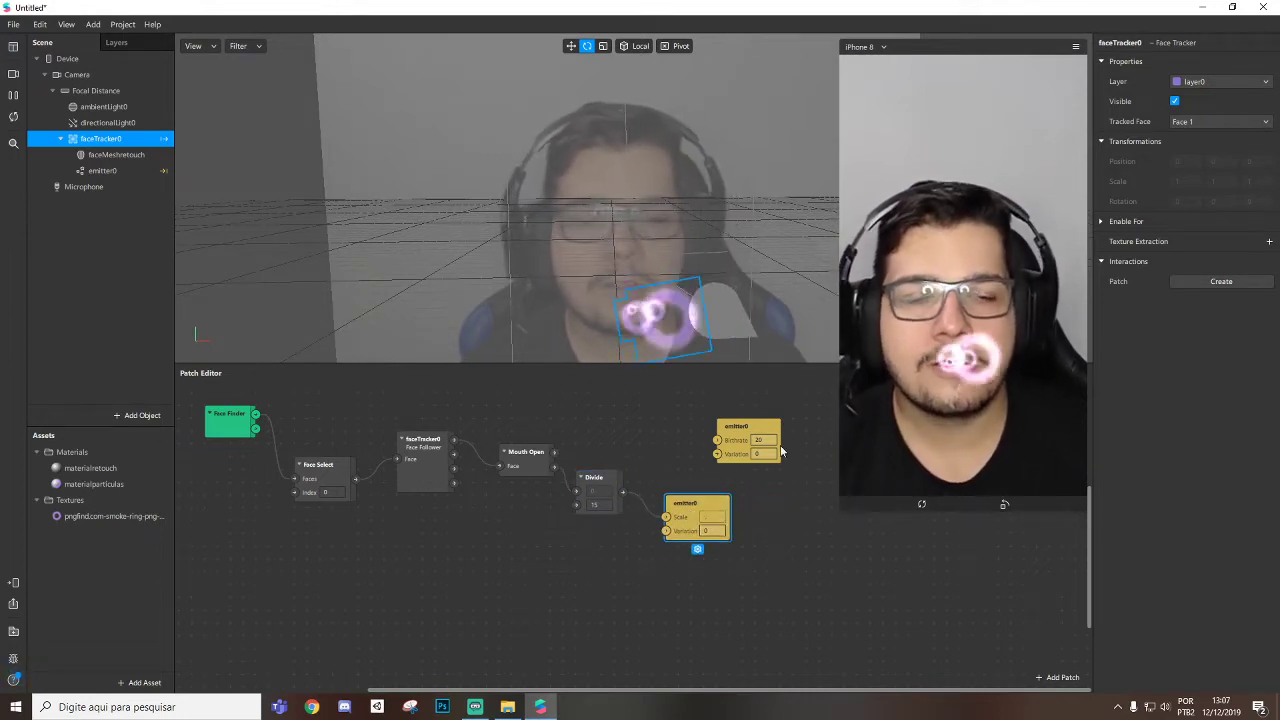
drag(709, 505, 773, 492)
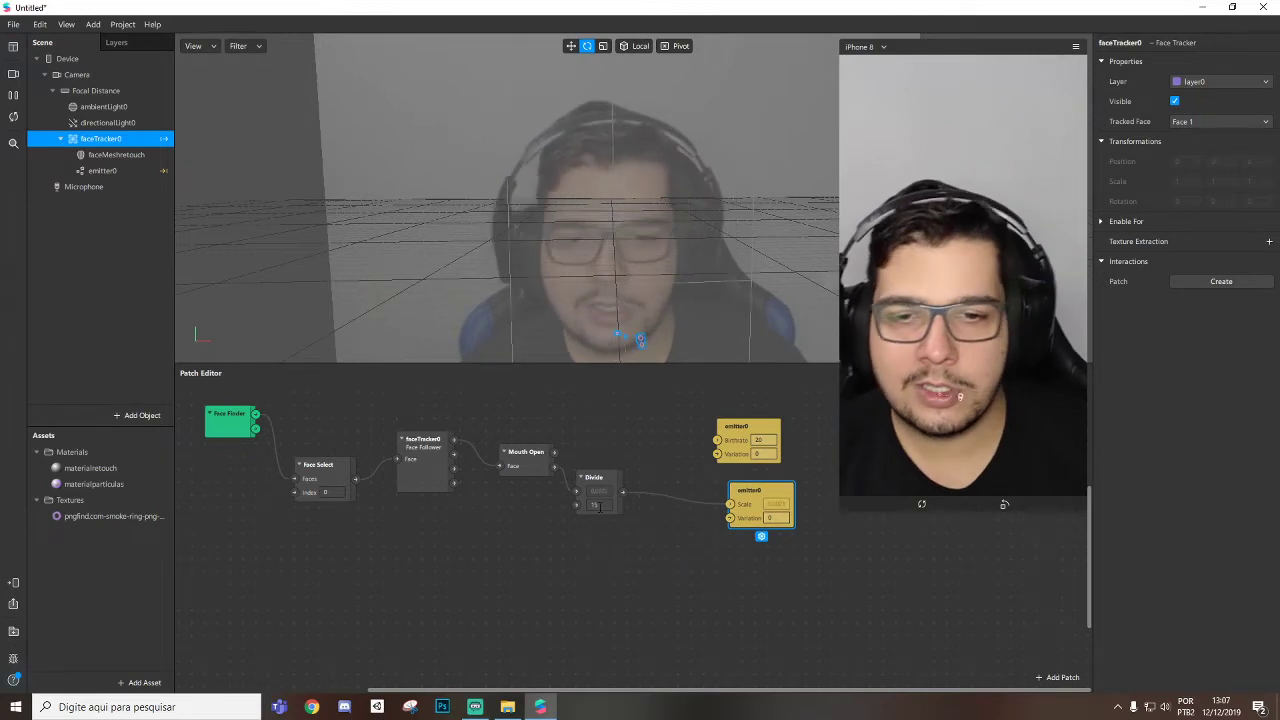
key(Return)
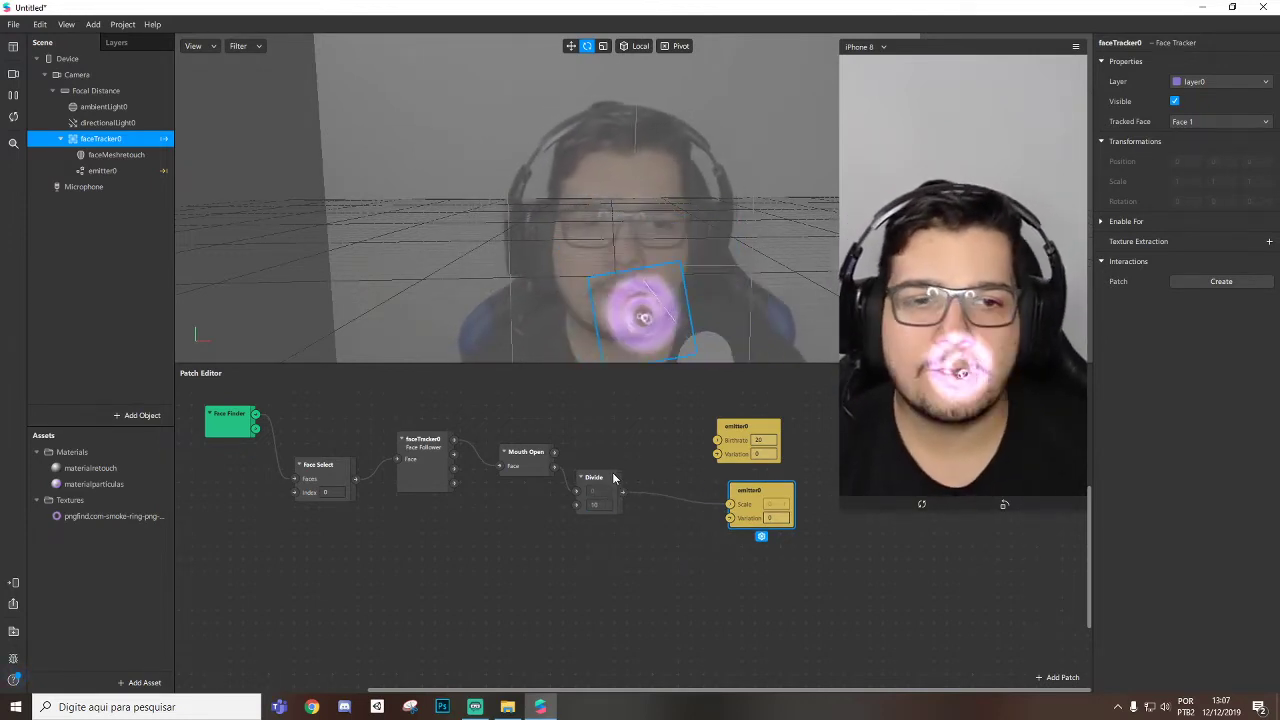
Set emitter0's particle Lifespan to 3
click(102, 171)
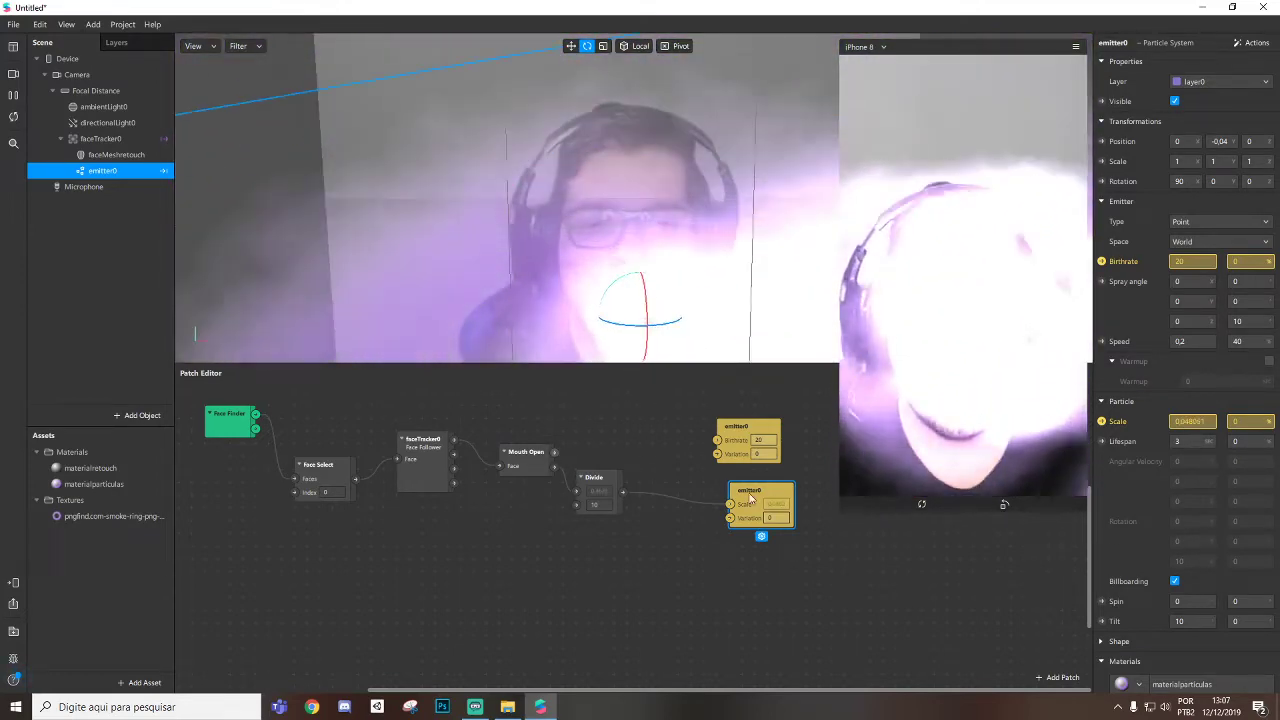
Set the emitter0 patch's Birthrate to 5 and reposition the Scale and Birthrate patches to free up space between them
drag(752, 490, 752, 502)
click(762, 452)
text(5)
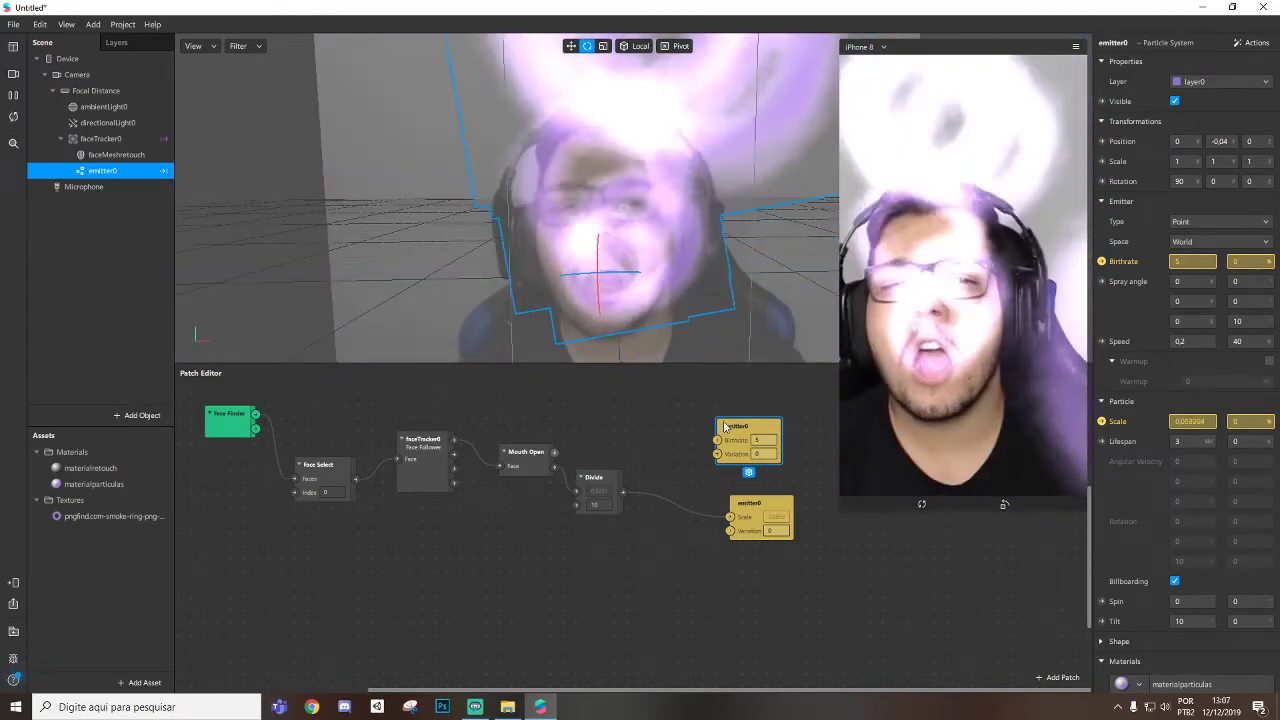
drag(744, 515, 719, 553)
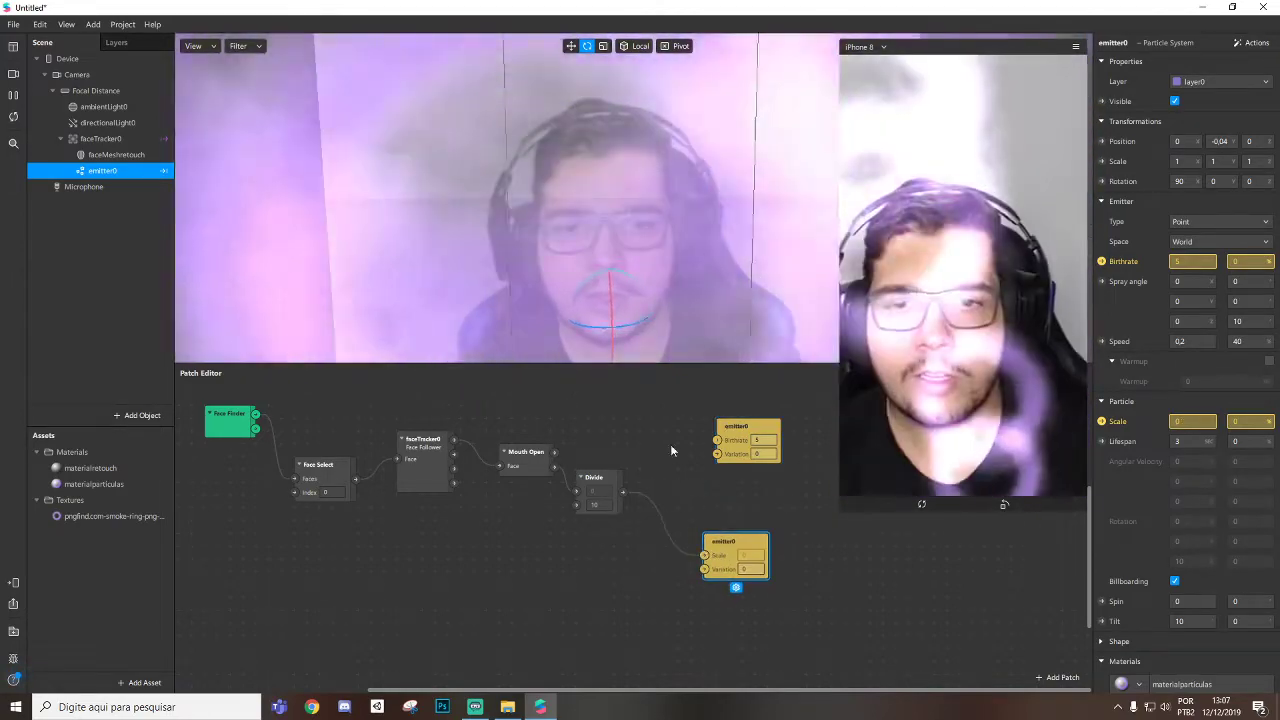
drag(748, 428, 761, 428)
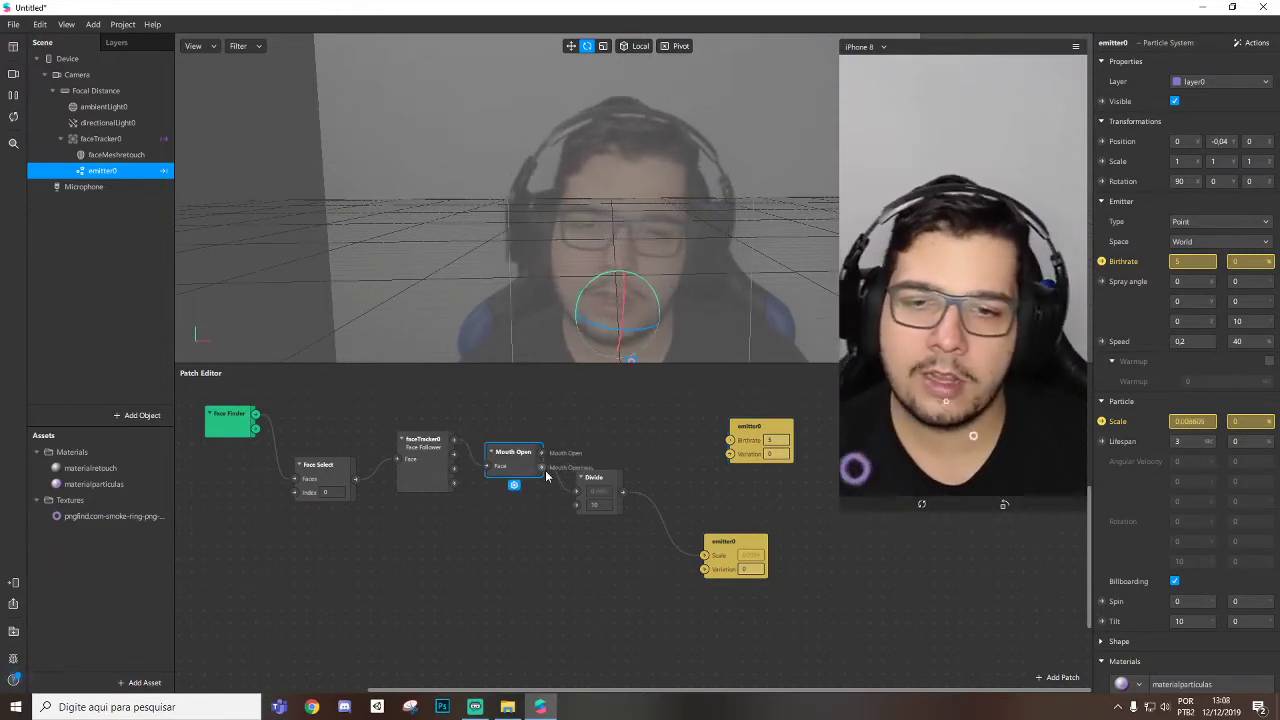
Insert a Multiply patch between the Mouth Openness output and the emitter's Birthrate input, with a multiplier of 10
mouse_move(625, 431)
mouse_down()
mouse_move(692, 431)
mouse_move(641, 434)
mouse_up()
text(multi)
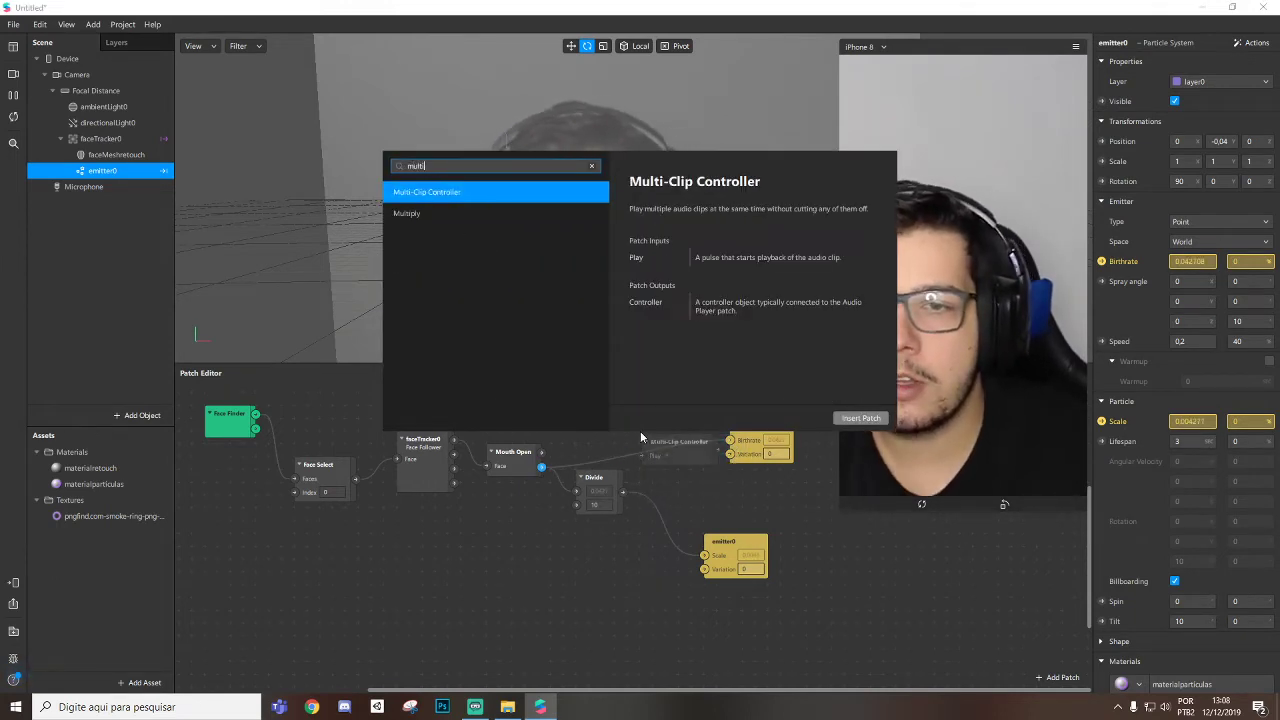
key(Down)
key(Return)
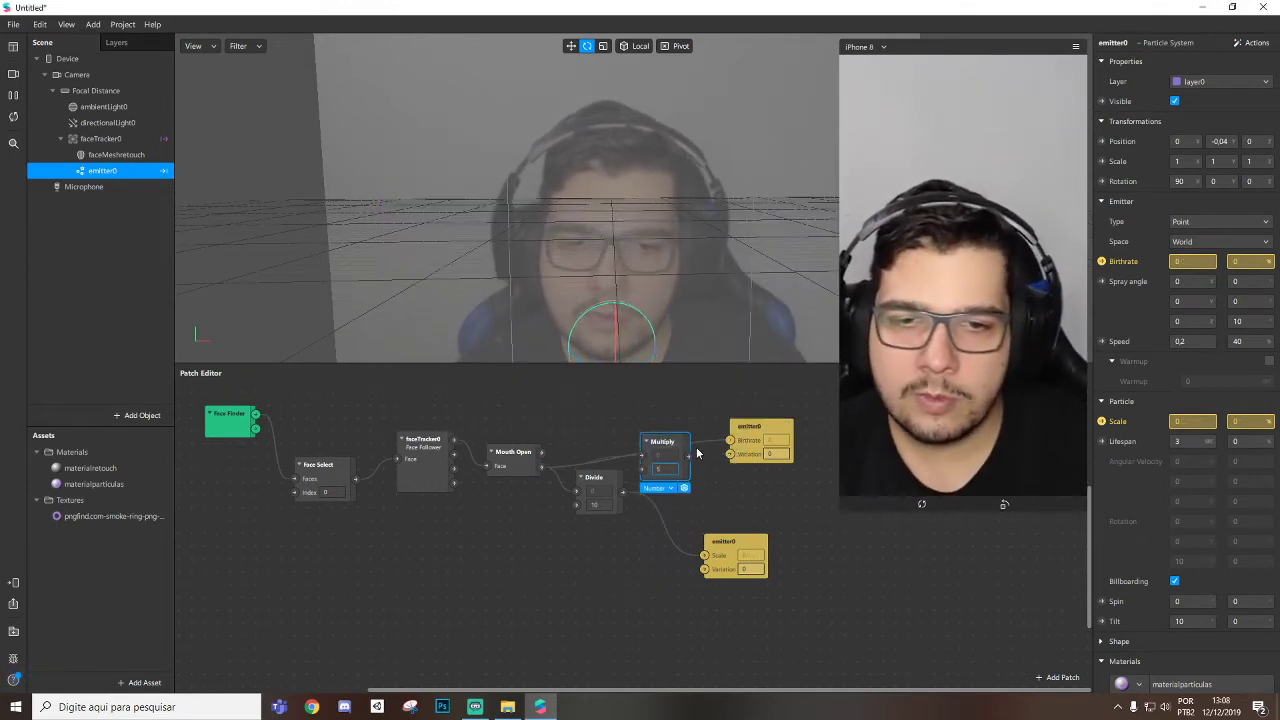
drag(665, 449, 631, 416)
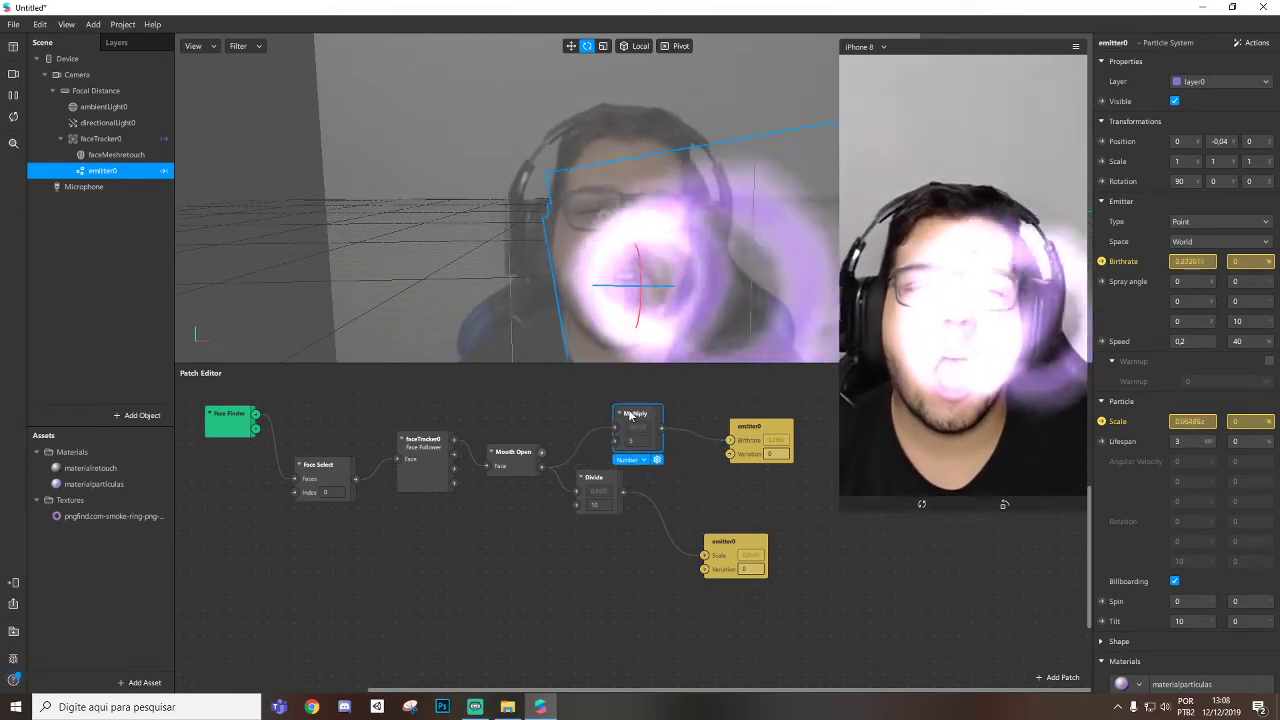
click(641, 437)
text(10)
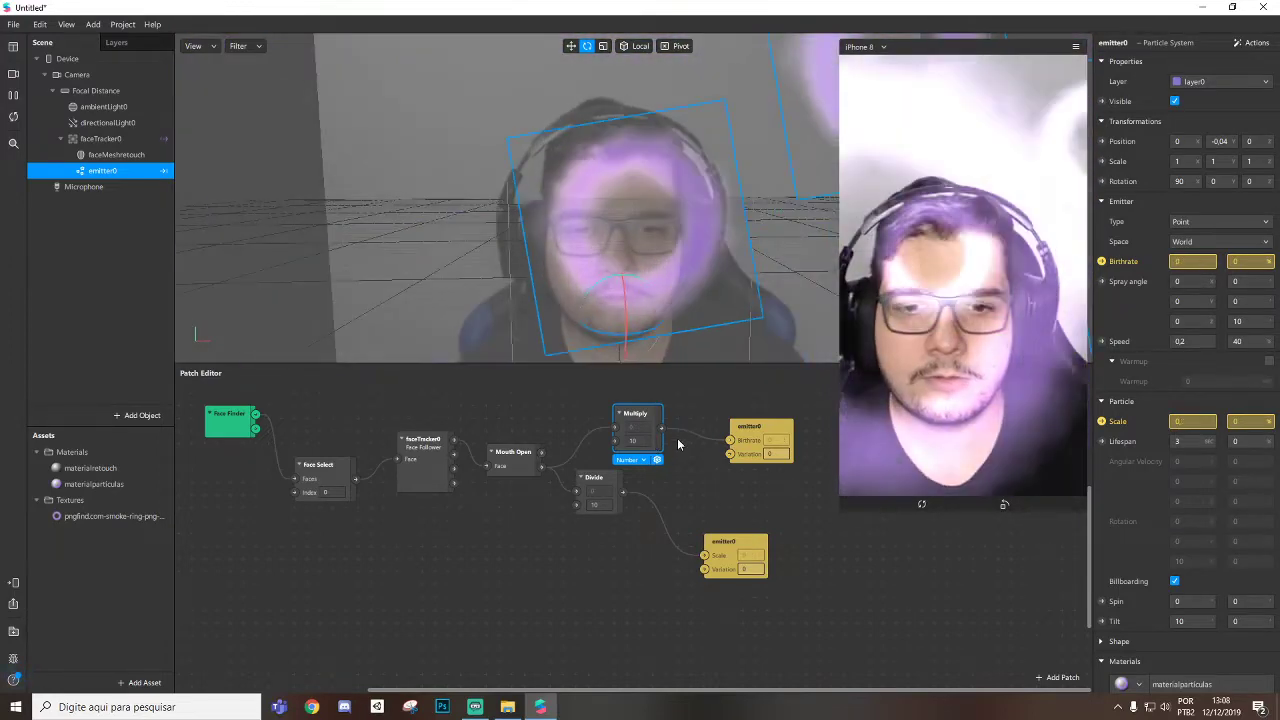
Rearrange the Divide, emitter Scale and emitter Birthrate patches so the two branches from Mouth Open run in separate rows
click(595, 480)
drag(596, 482, 622, 508)
drag(715, 545, 715, 519)
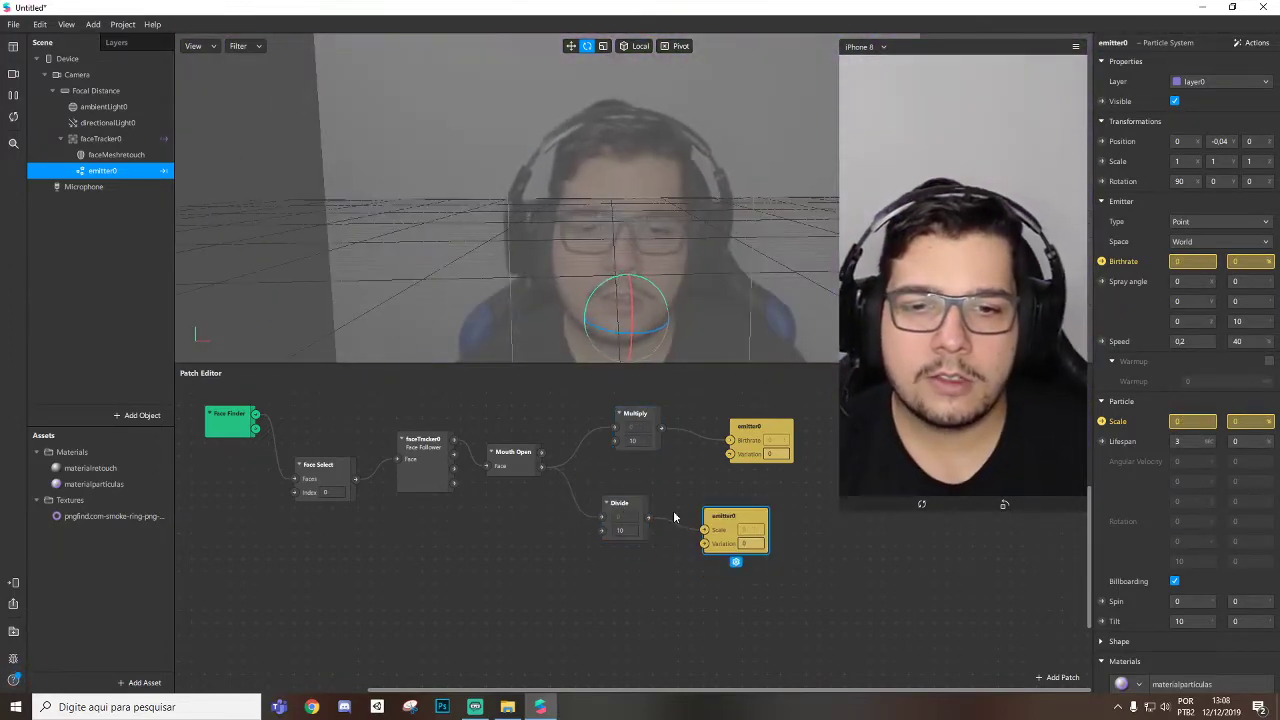
drag(764, 428, 717, 428)
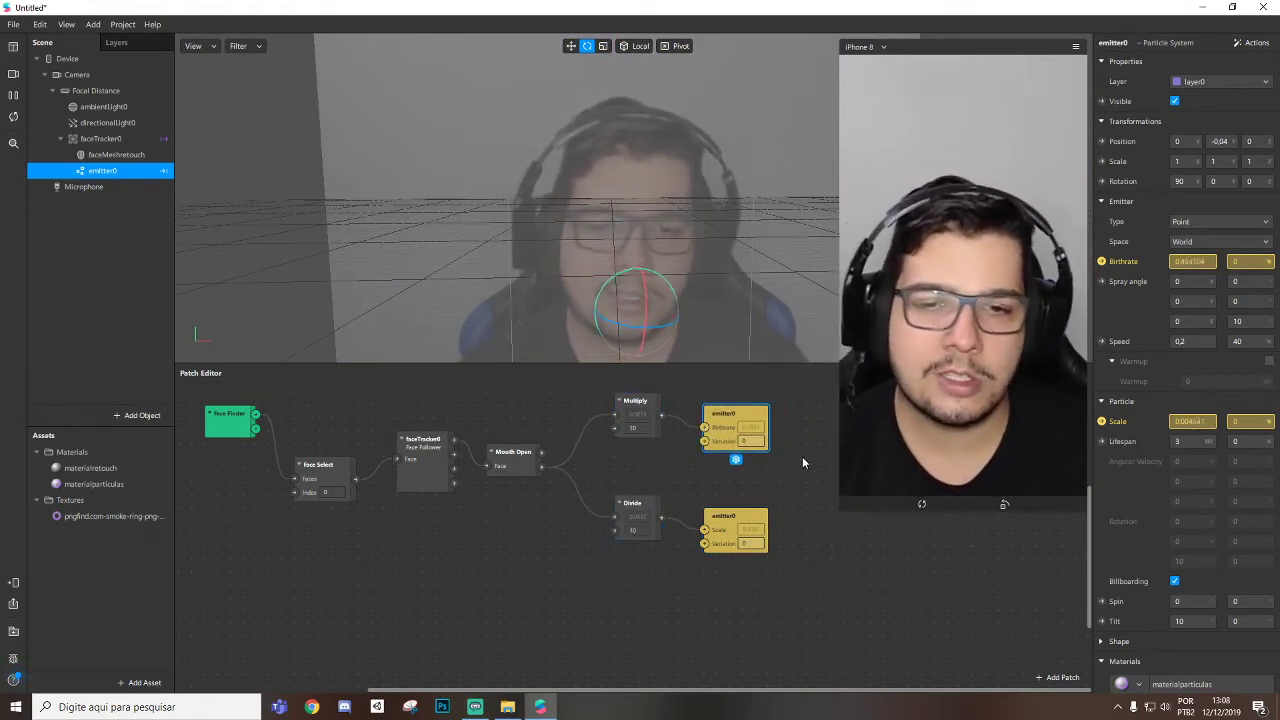
drag(744, 415, 770, 415)
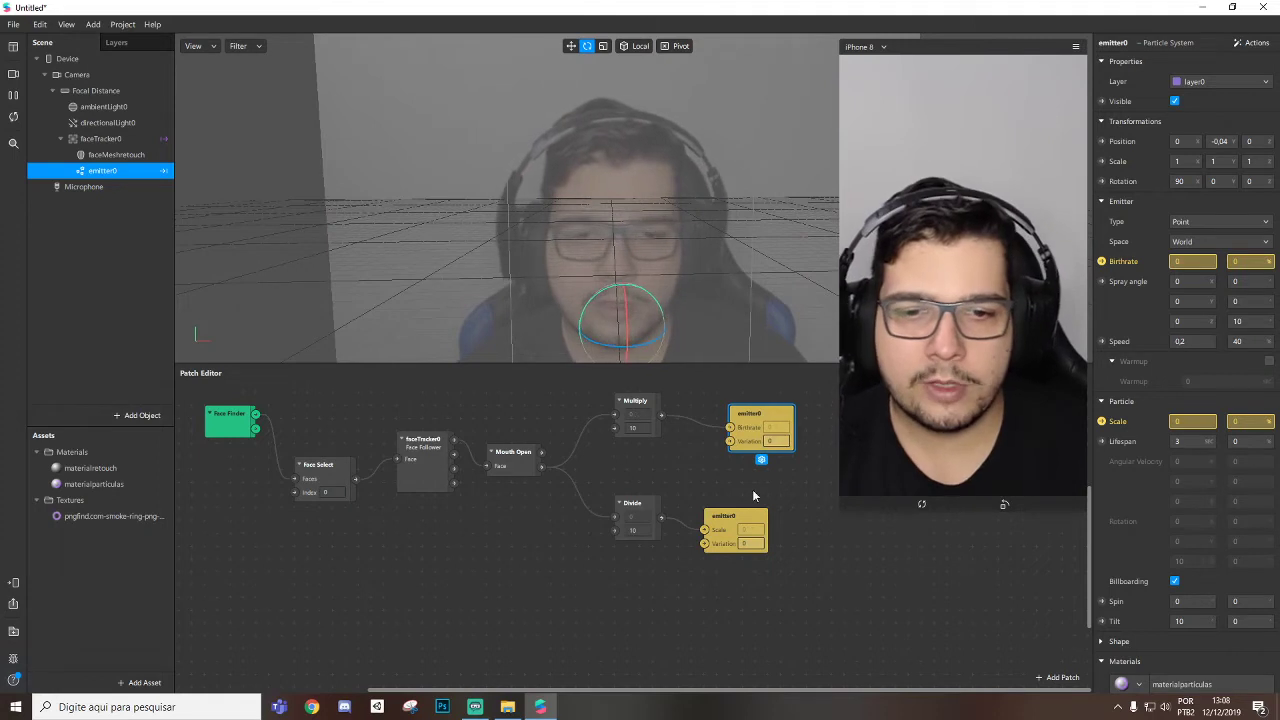
mouse_move(750, 518)
mouse_down()
mouse_move(815, 505)
mouse_move(750, 505)
mouse_up()
drag(621, 509, 595, 522)
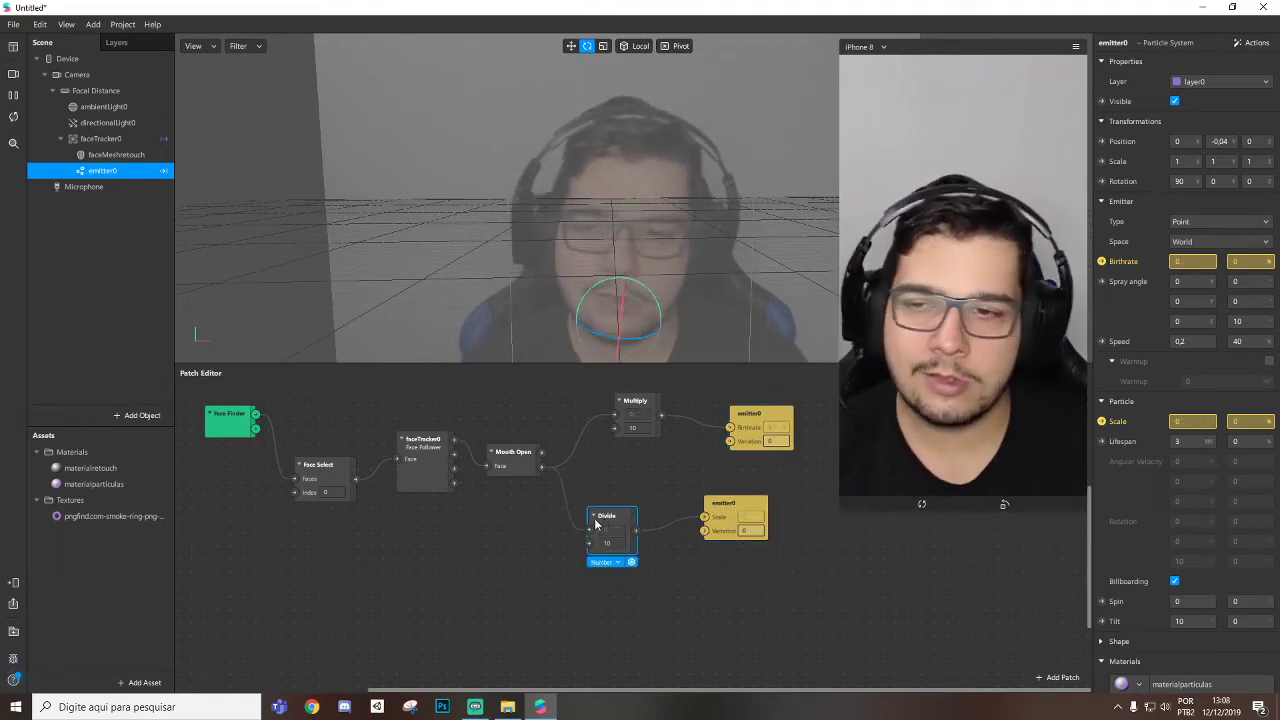
Try out various basic colors such as green, magenta and cyan as materialparticulas' diffuse color, ending on white (#ffffff)
click(97, 484)
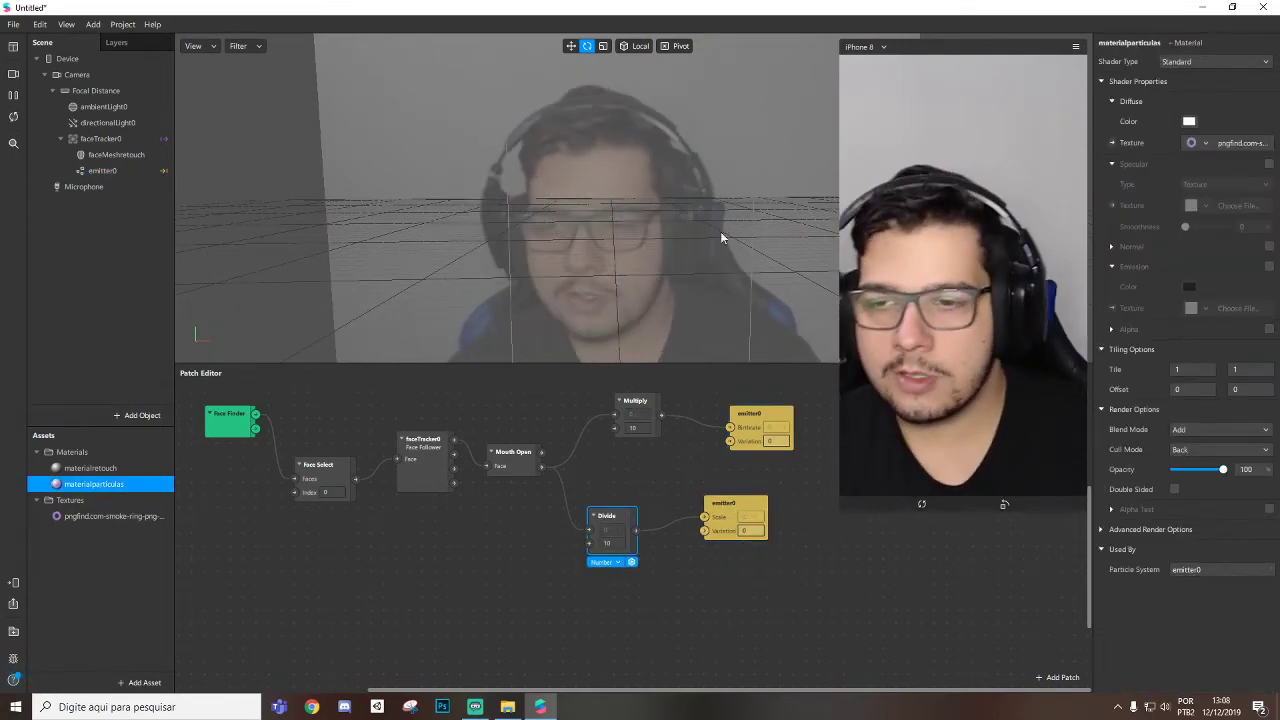
click(1188, 121)
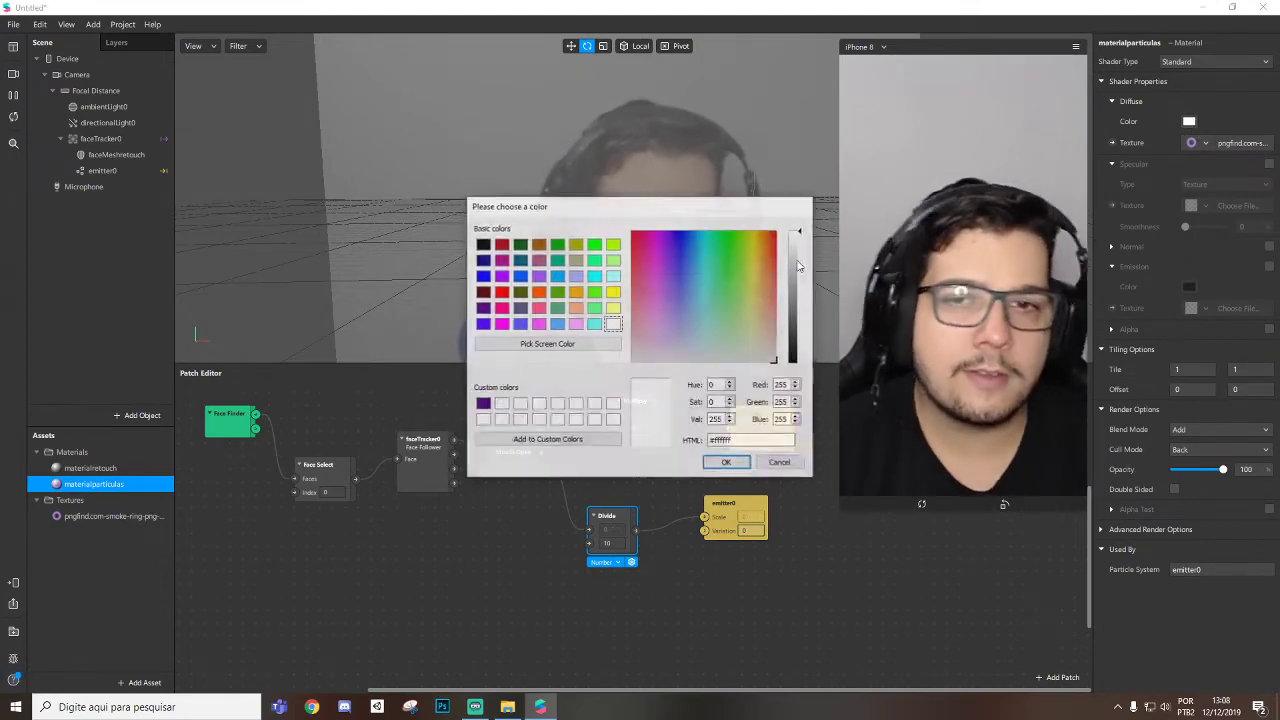
click(598, 294)
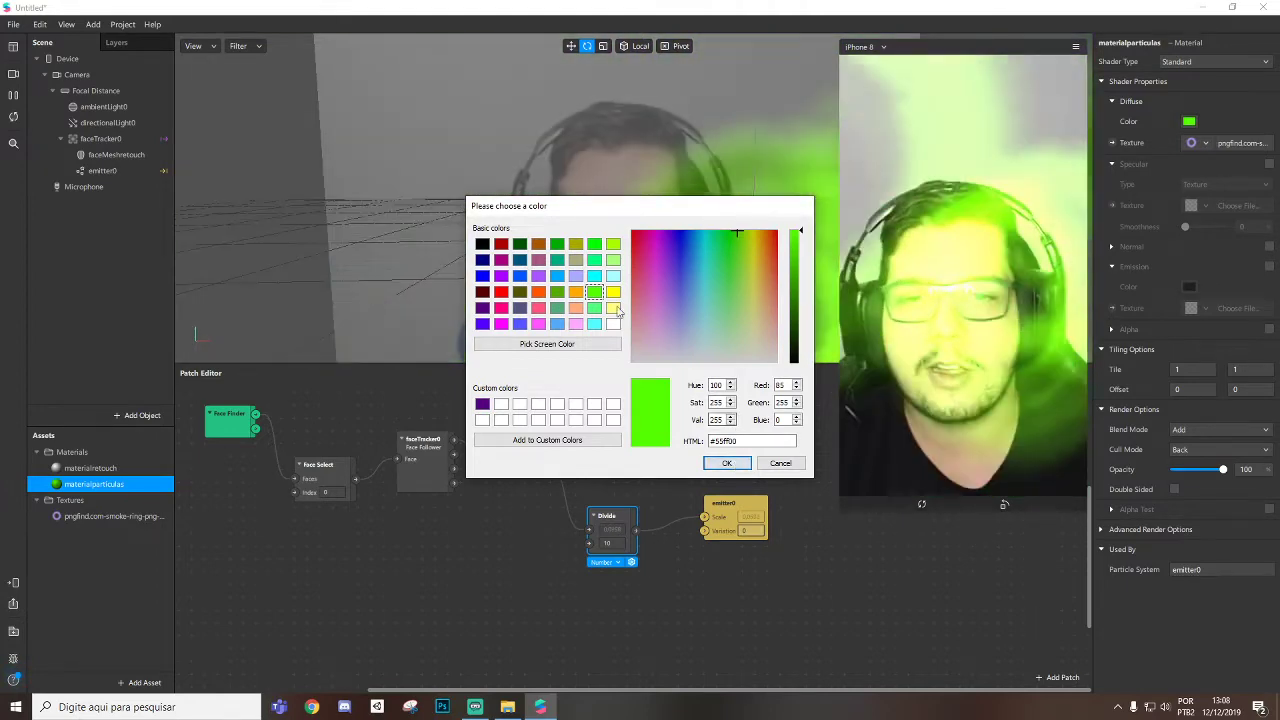
click(501, 275)
click(501, 259)
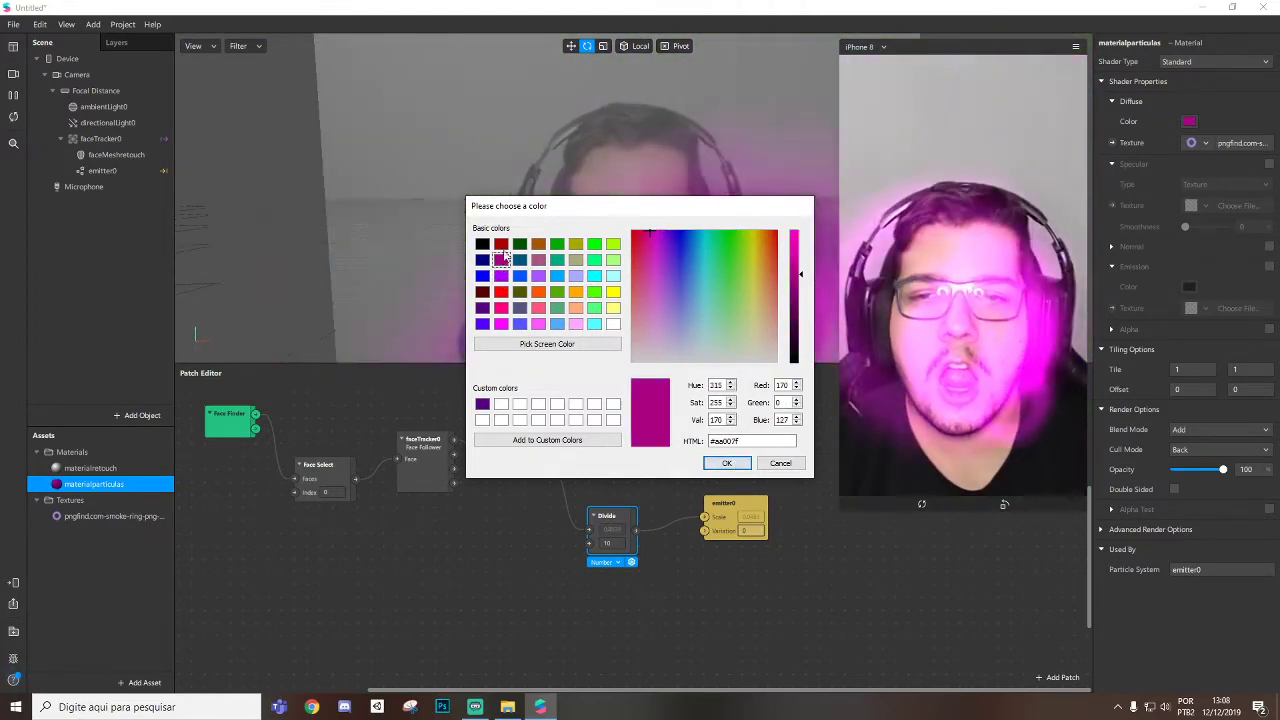
click(501, 243)
click(519, 275)
click(538, 275)
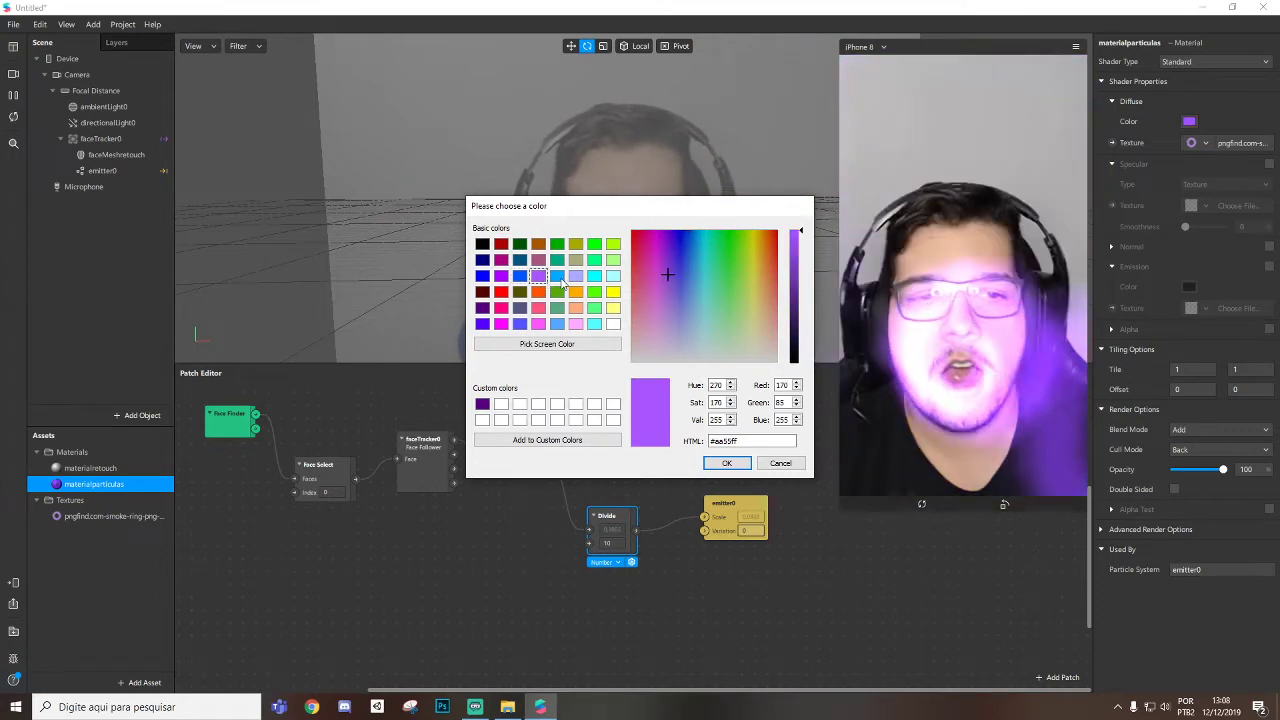
click(573, 277)
click(557, 291)
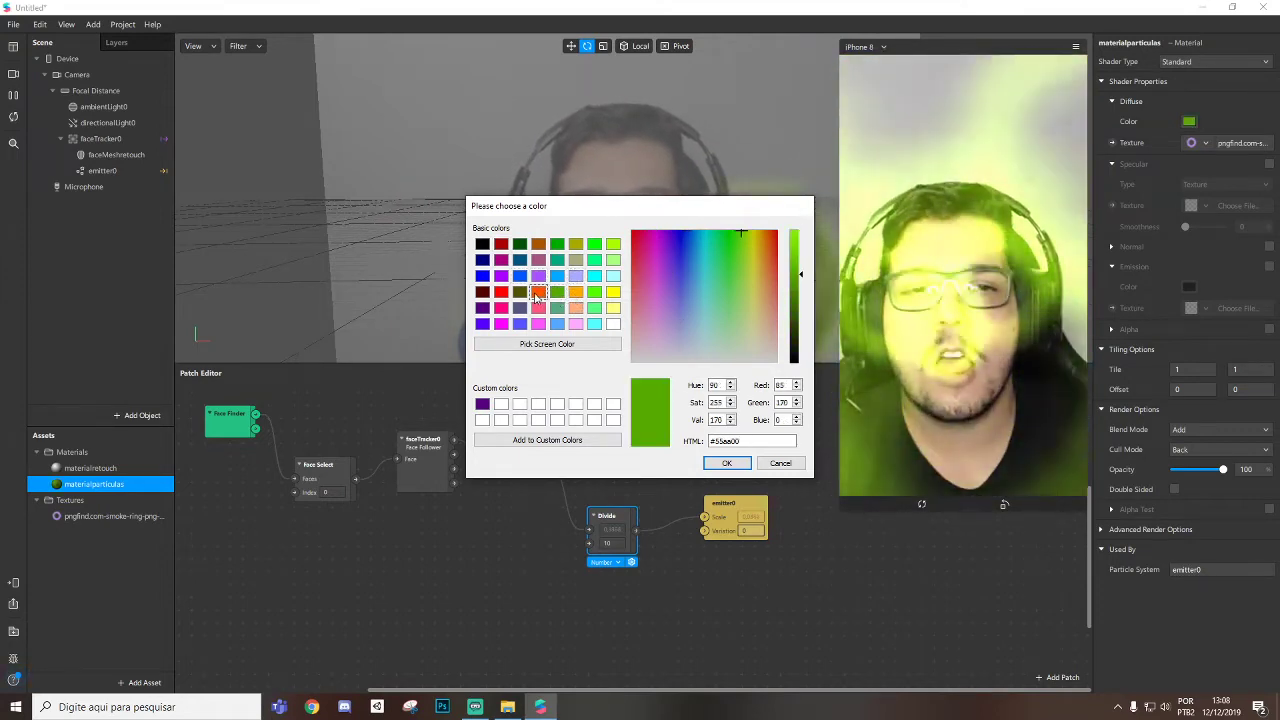
click(538, 291)
click(557, 291)
click(557, 307)
click(538, 307)
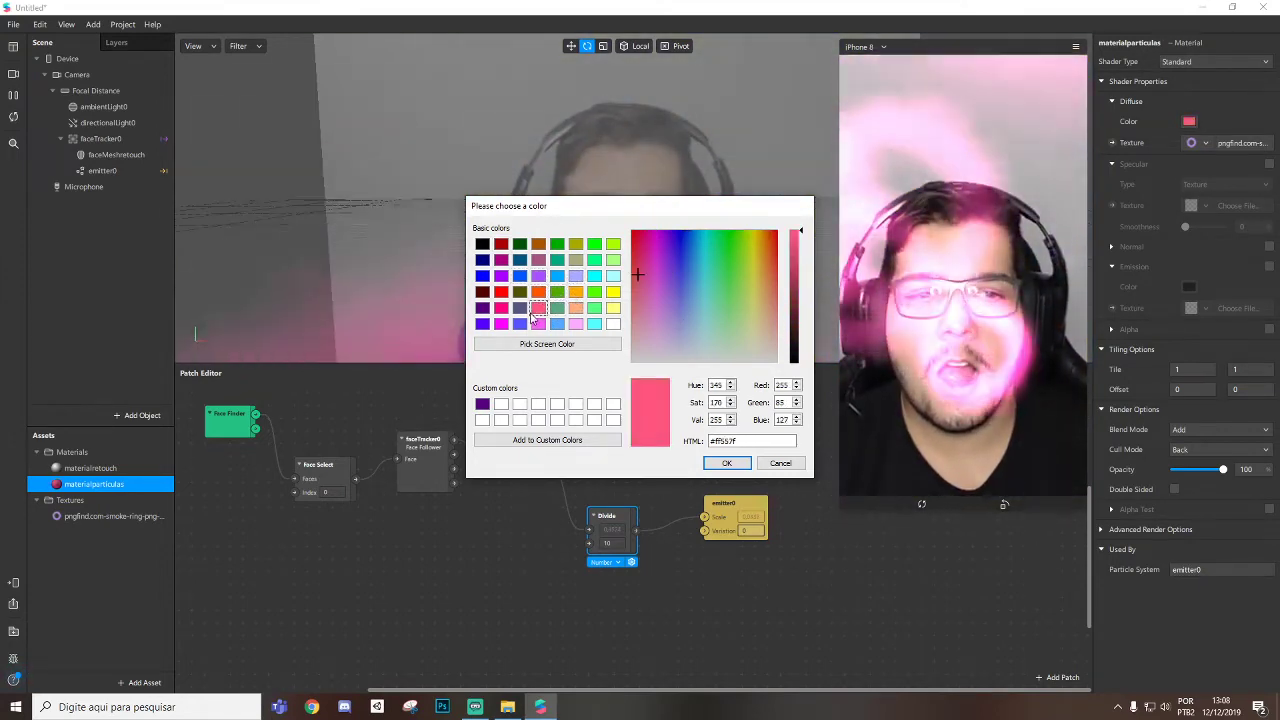
click(538, 323)
click(575, 323)
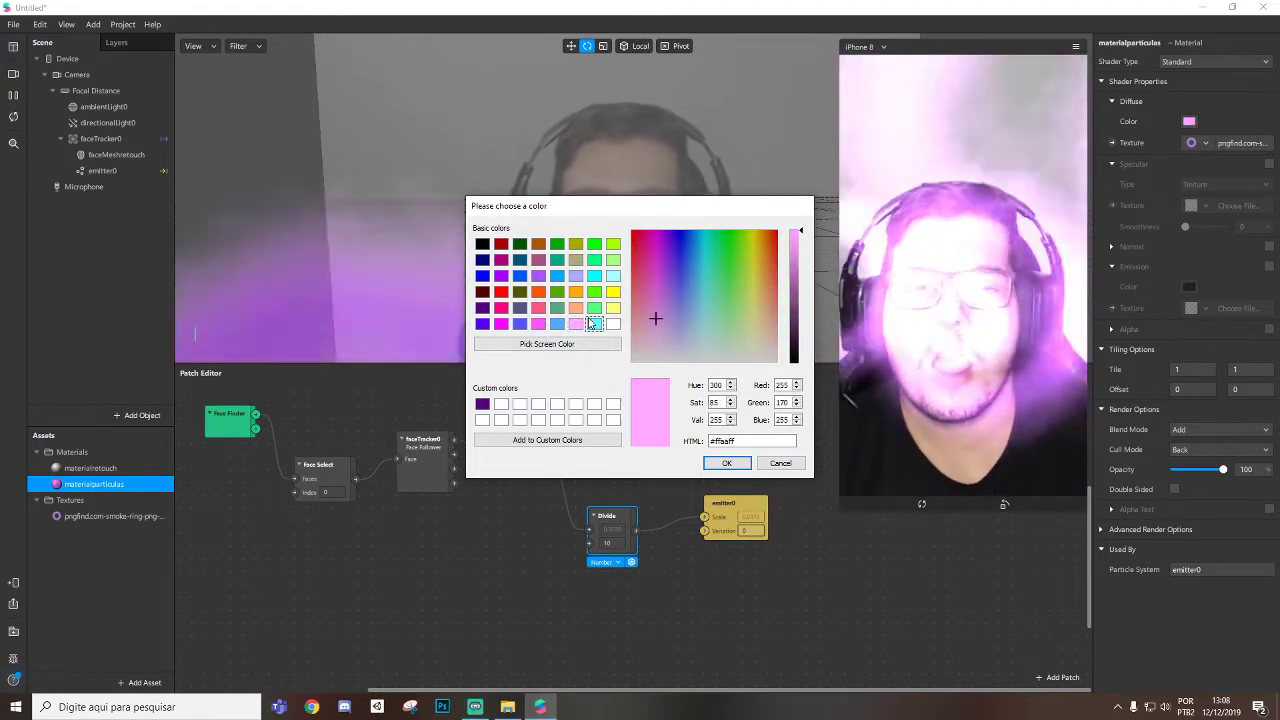
click(594, 323)
click(613, 323)
click(613, 307)
click(613, 275)
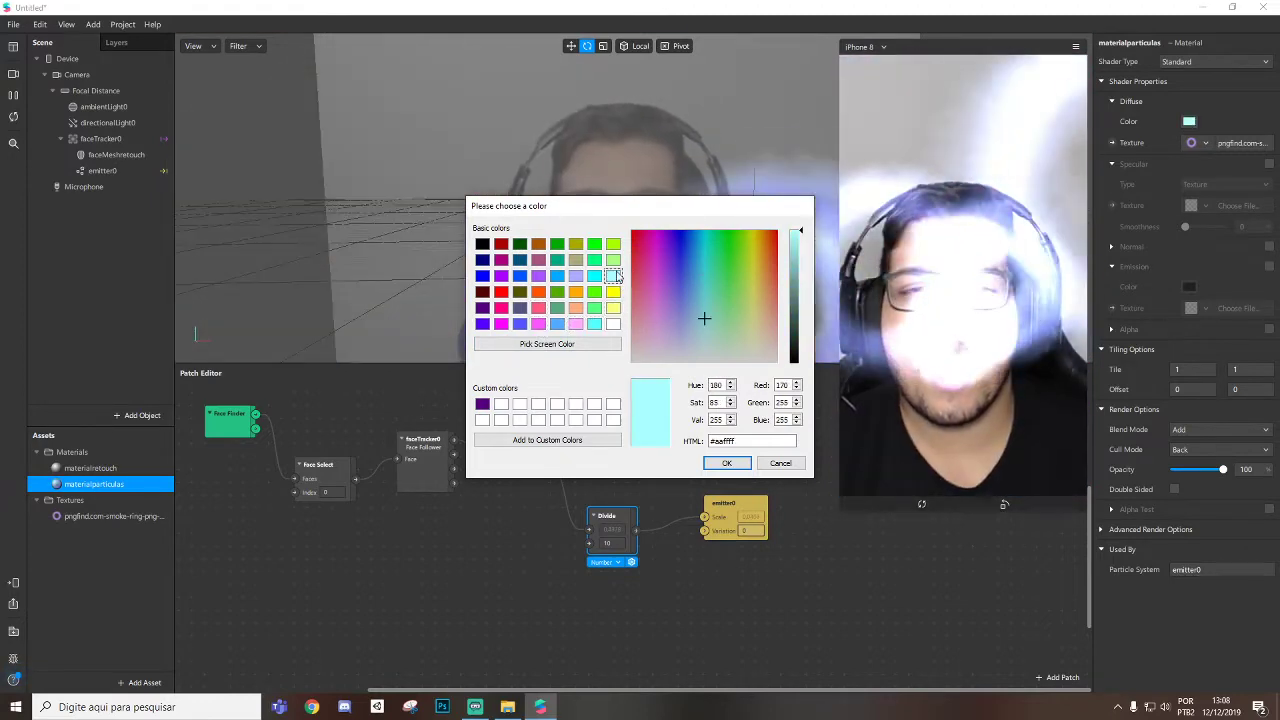
click(613, 259)
click(613, 243)
click(594, 243)
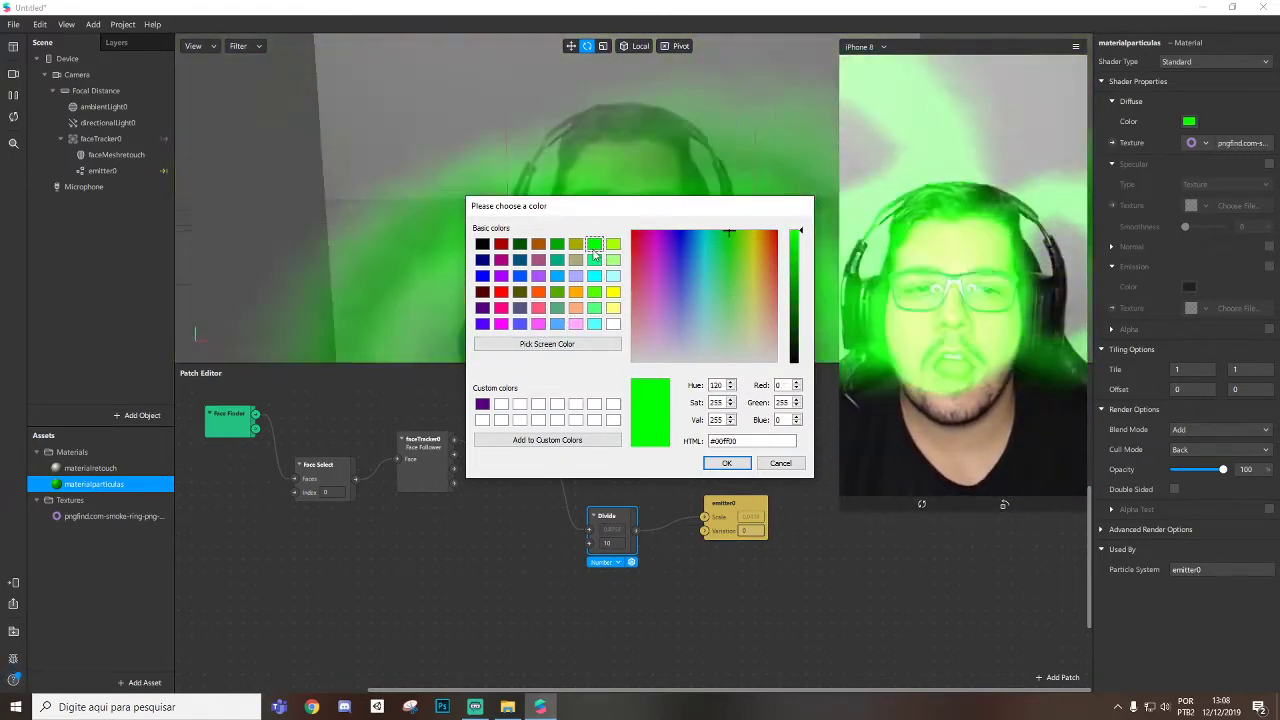
click(594, 259)
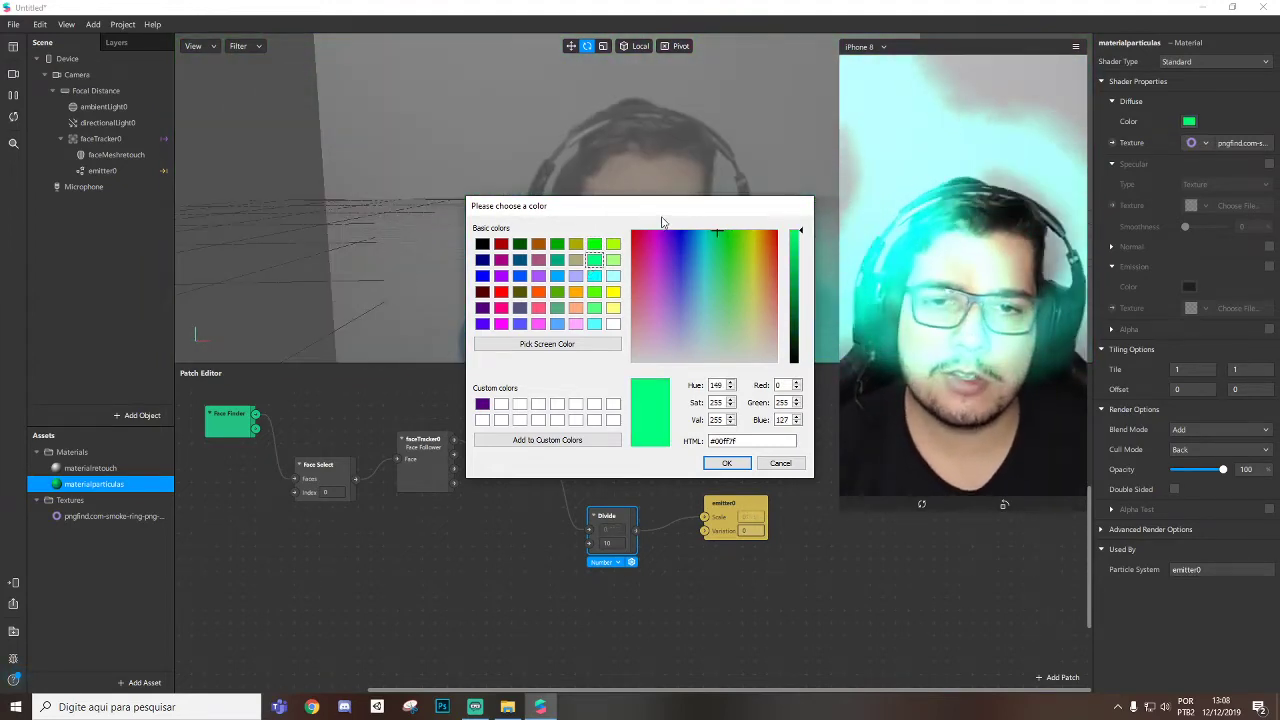
drag(665, 210, 603, 175)
click(550, 289)
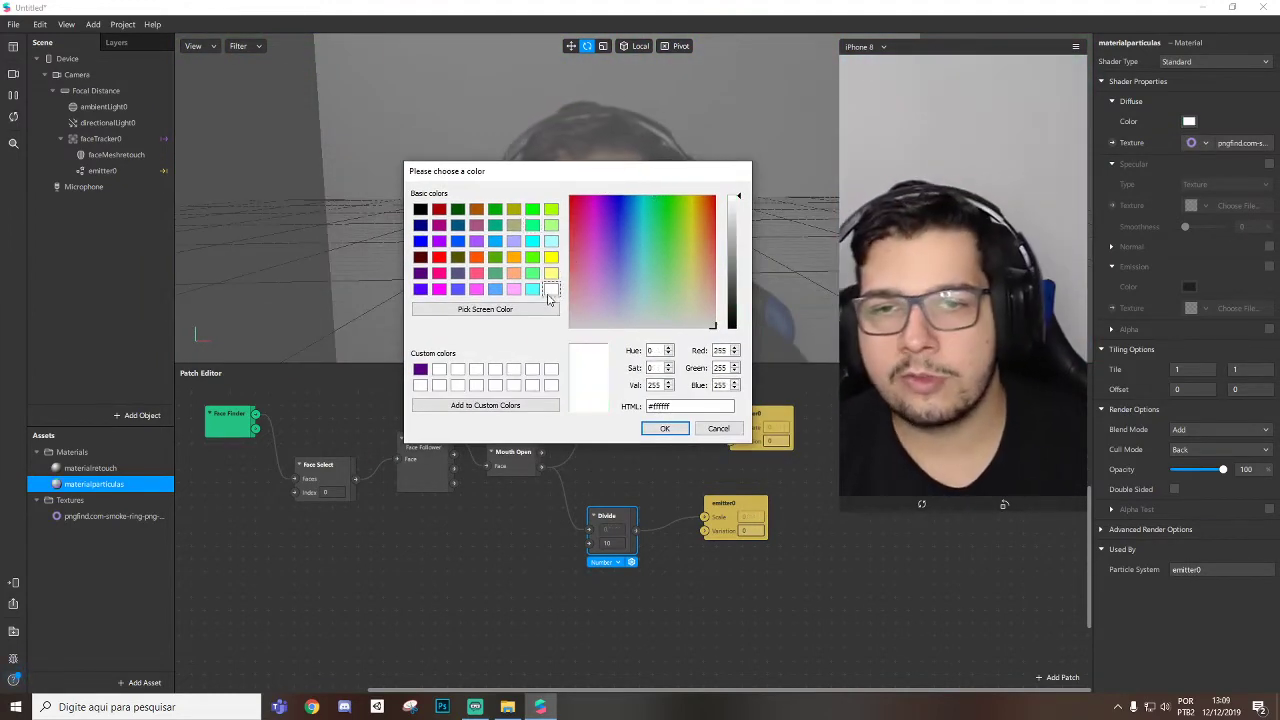
click(665, 429)
Display the smoke-ring texture's properties and enlarge the iPhone 8 preview
click(105, 516)
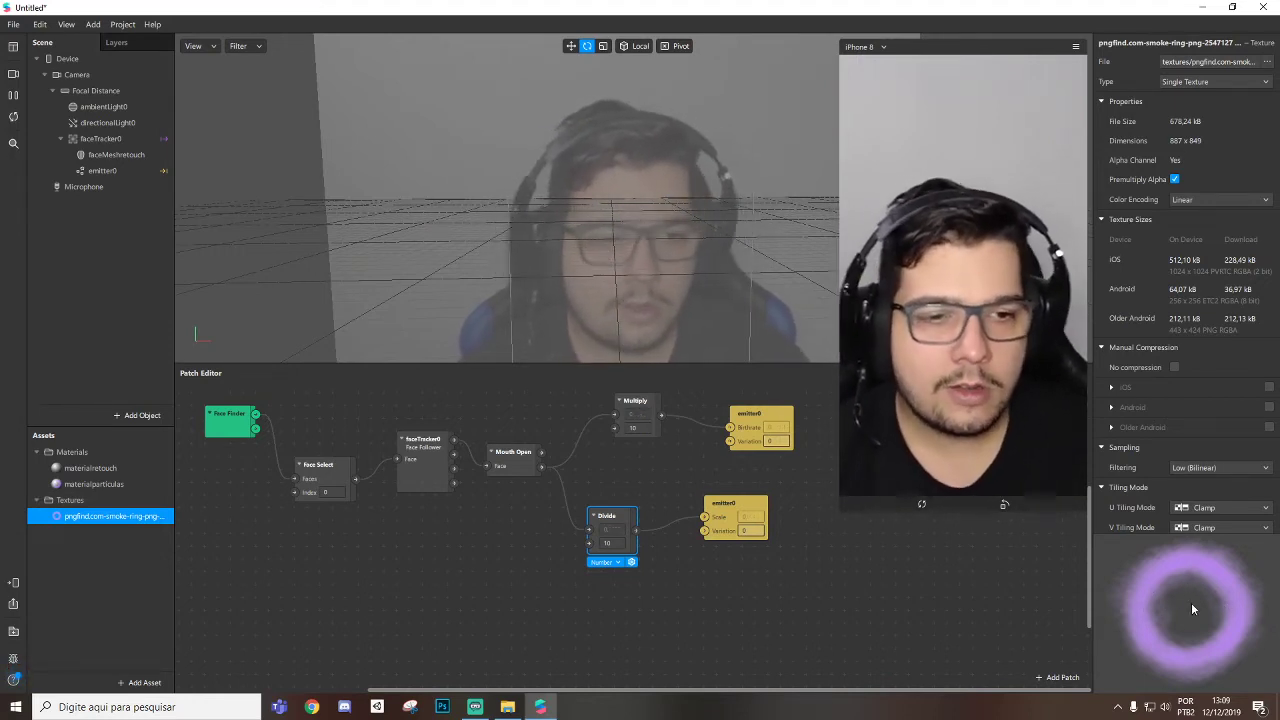
drag(857, 491, 818, 560)
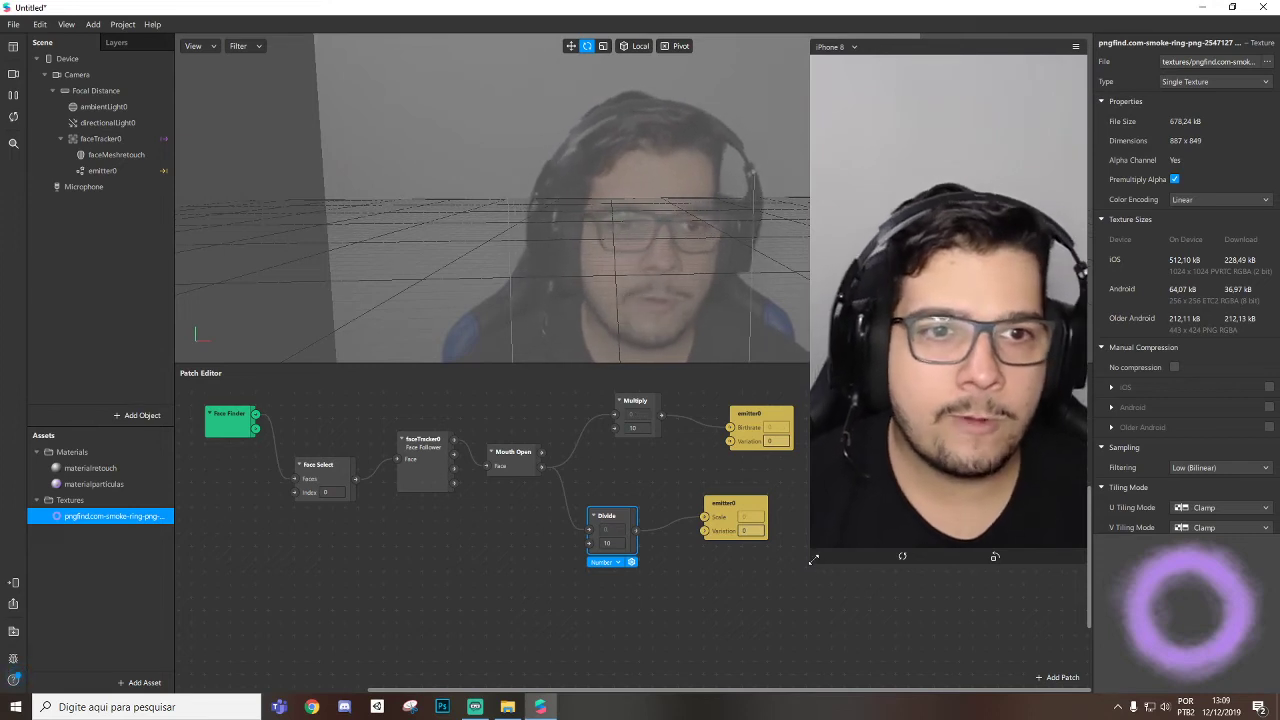
drag(816, 560, 872, 572)
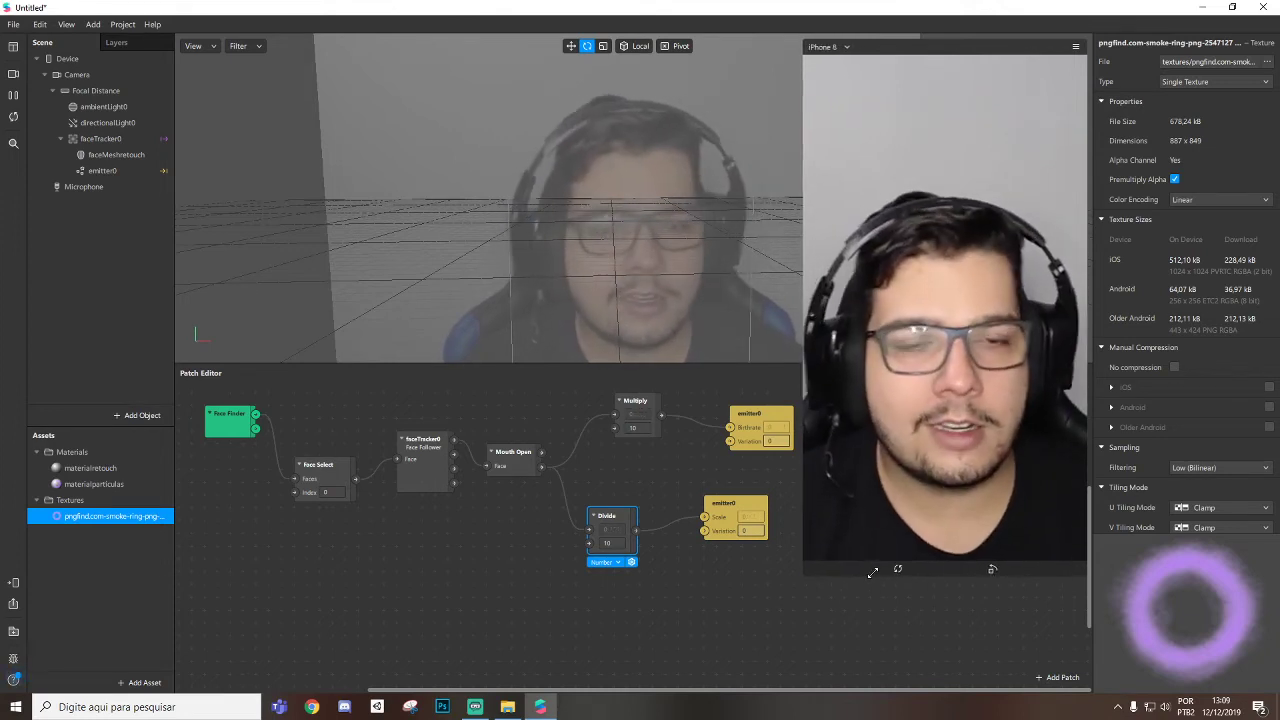
Align the Divide and emitter Scale patches beneath the Multiply and Birthrate patches, and slightly shrink the device preview
drag(724, 507, 752, 508)
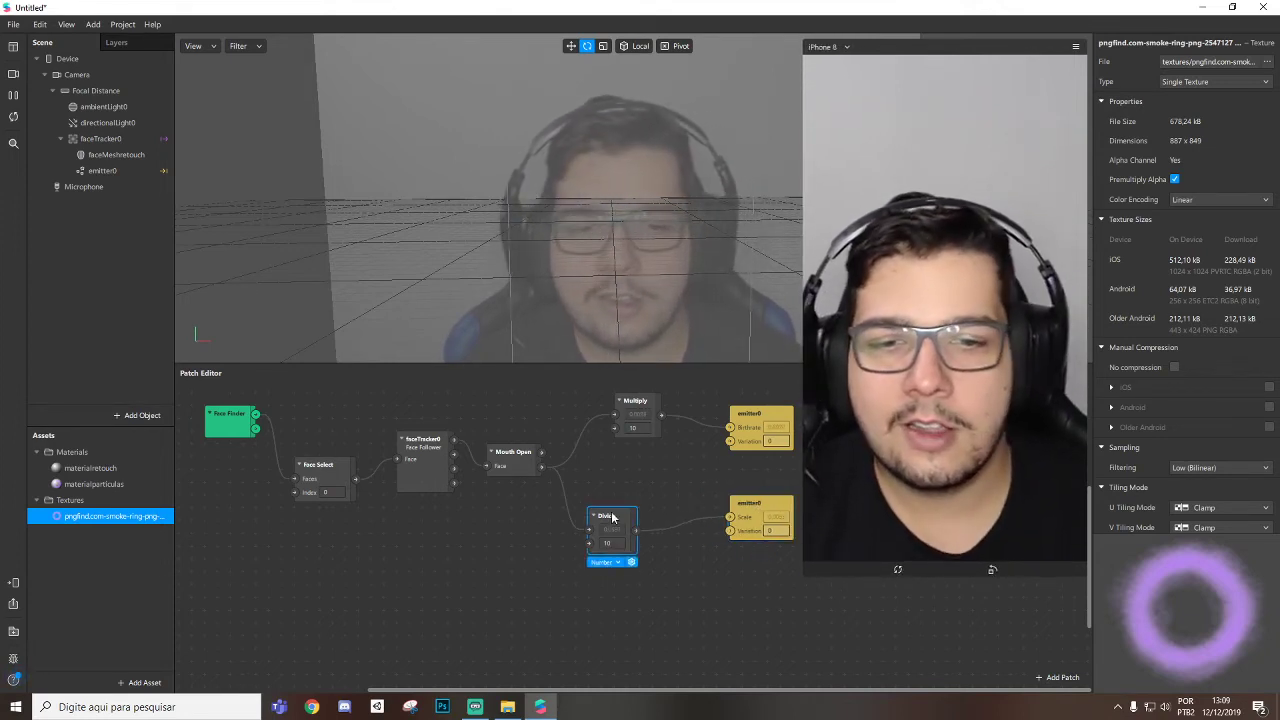
drag(612, 516, 643, 471)
drag(752, 500, 756, 484)
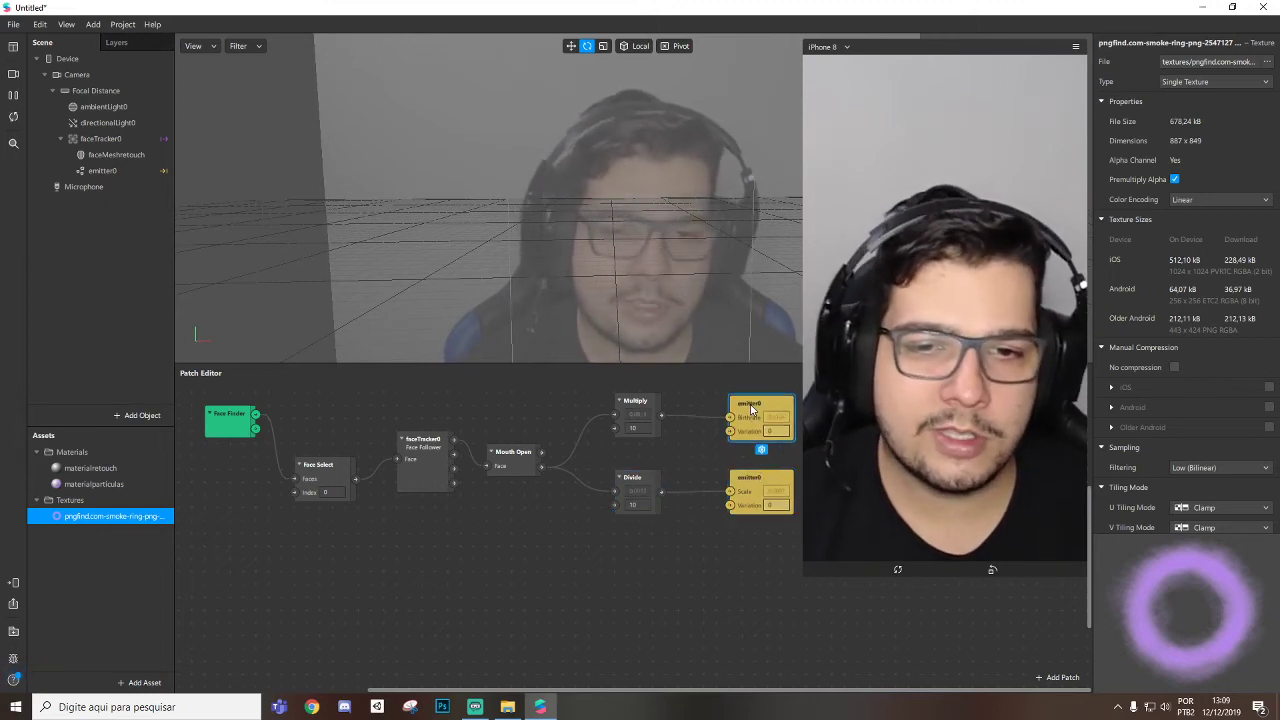
click(790, 613)
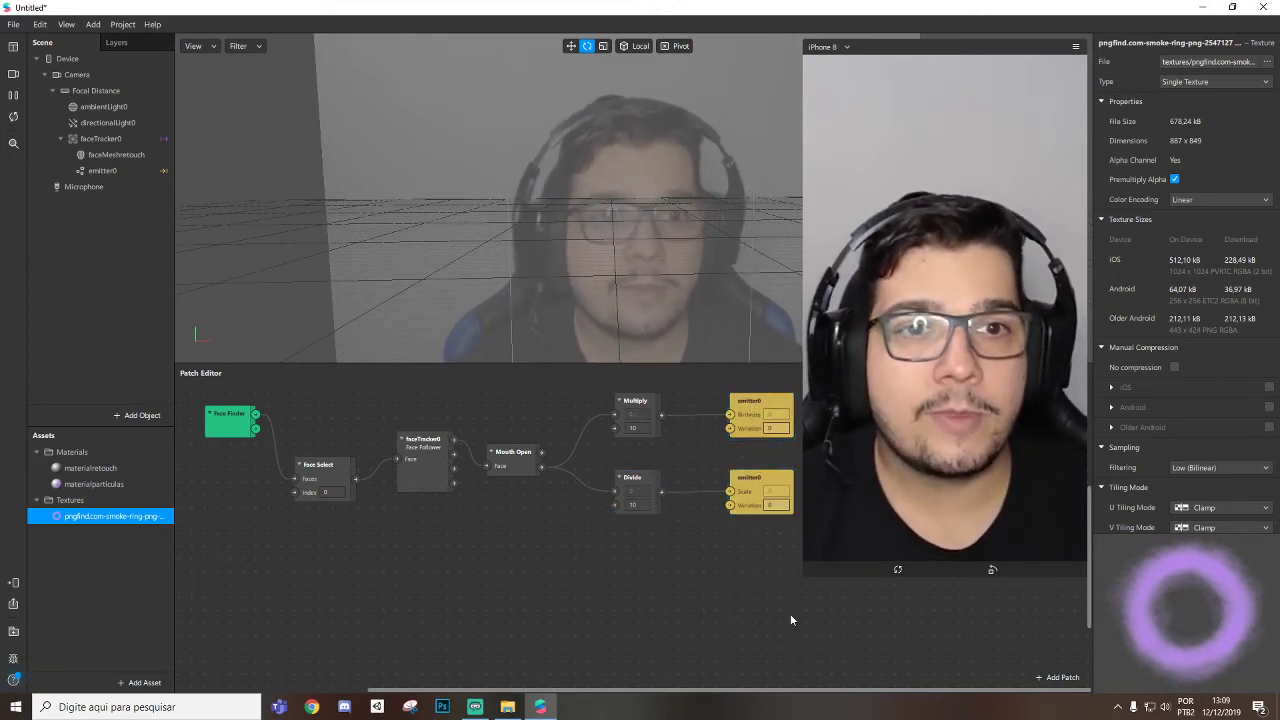
mouse_move(805, 574)
mouse_down()
mouse_move(833, 519)
mouse_move(816, 569)
mouse_up()
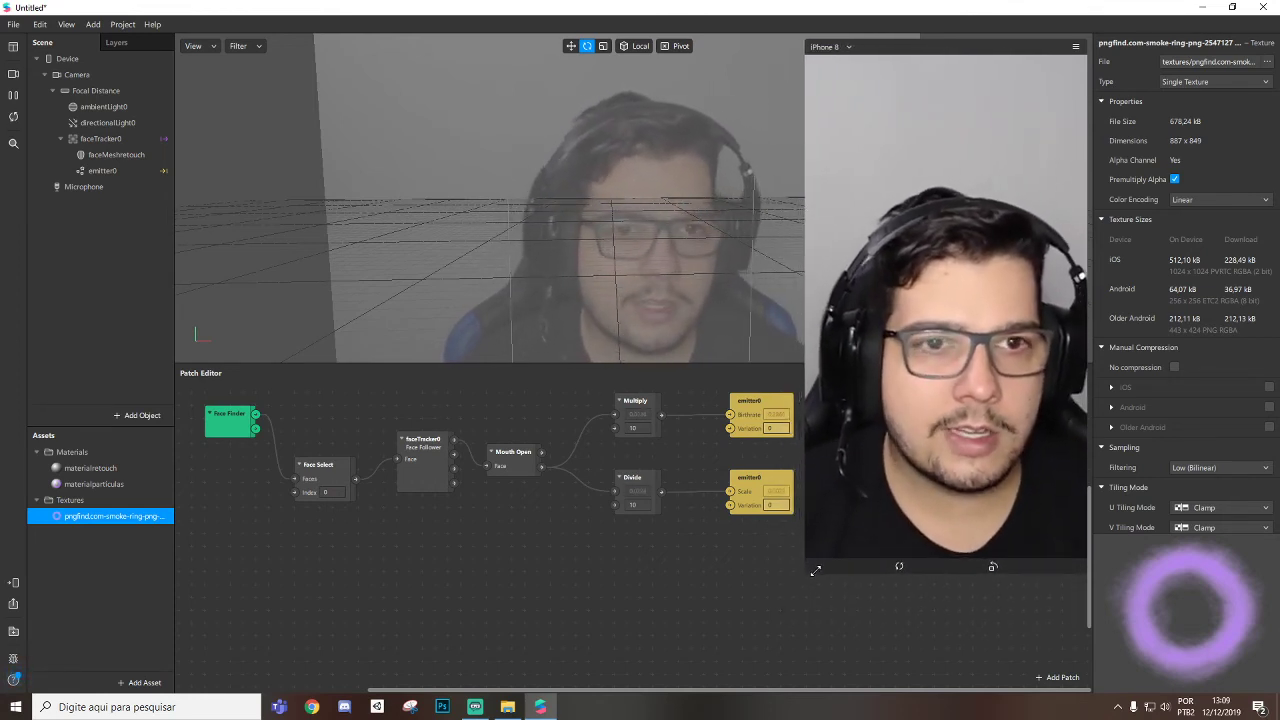